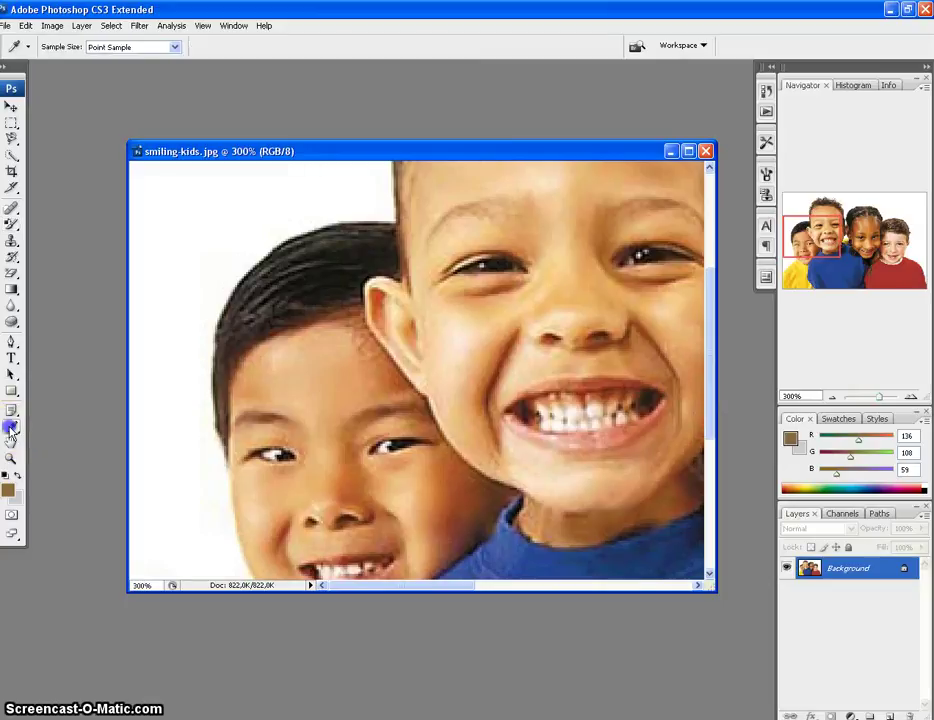
- Sample the white background as the foreground colour with the Eyedropper and switch to the Brush tool
click(188, 240)
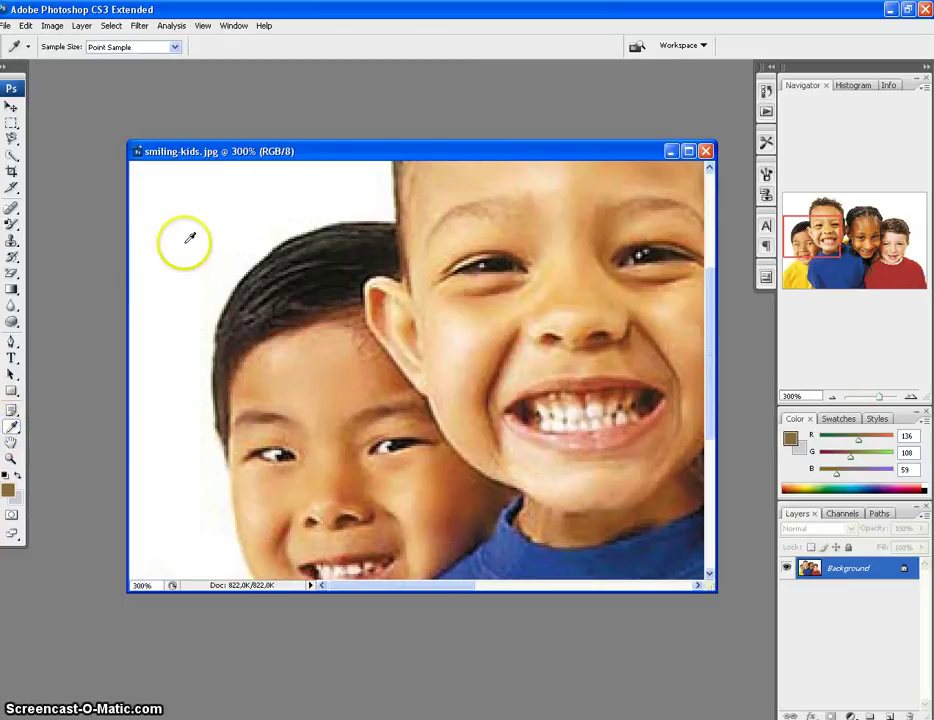
click(186, 241)
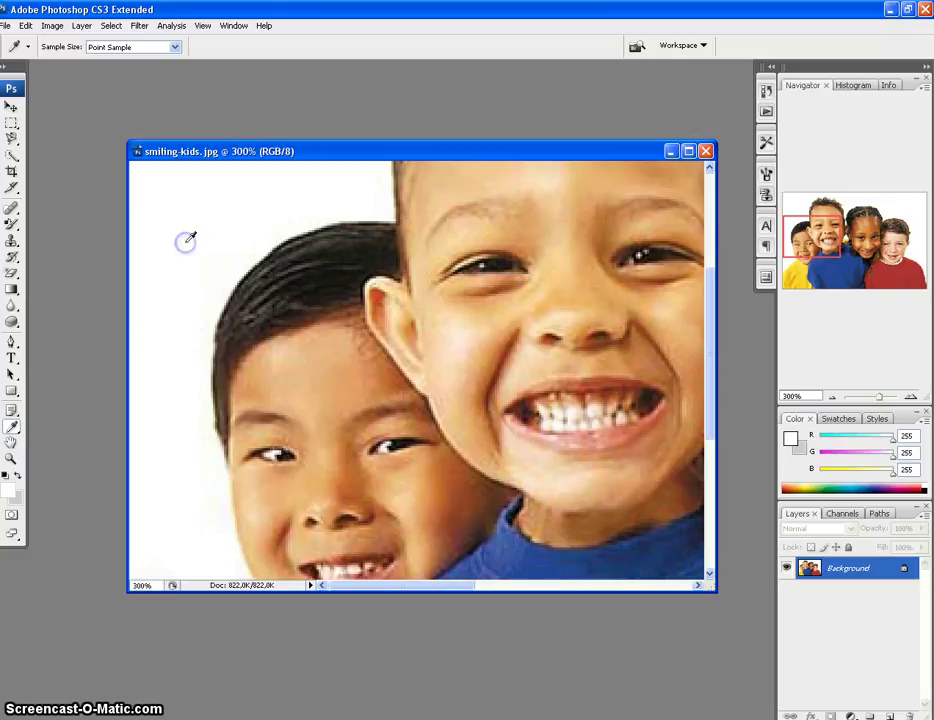
click(11, 224)
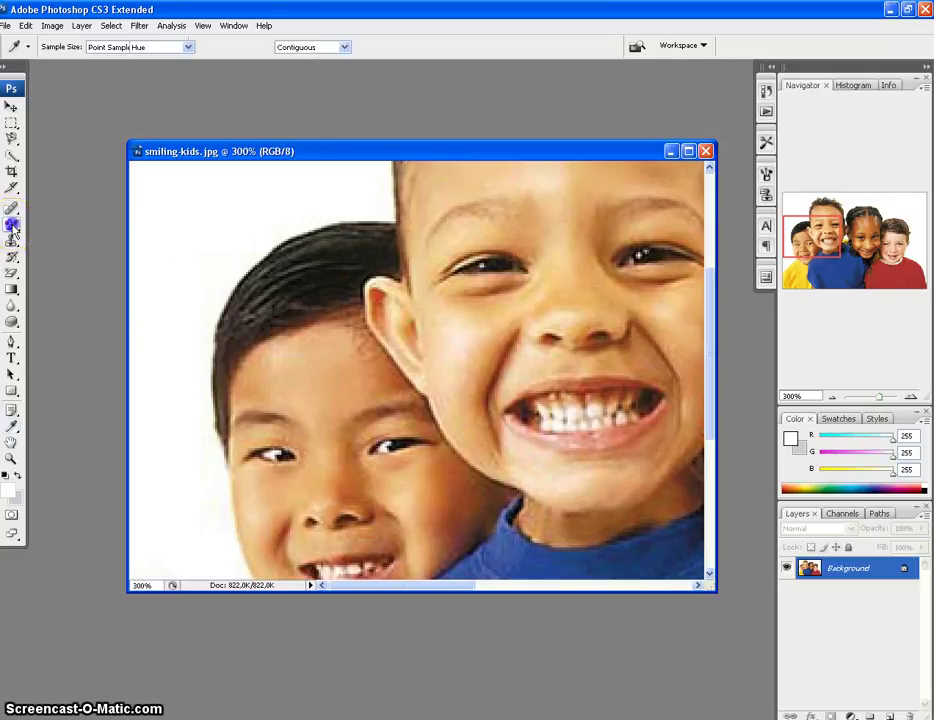
click(73, 225)
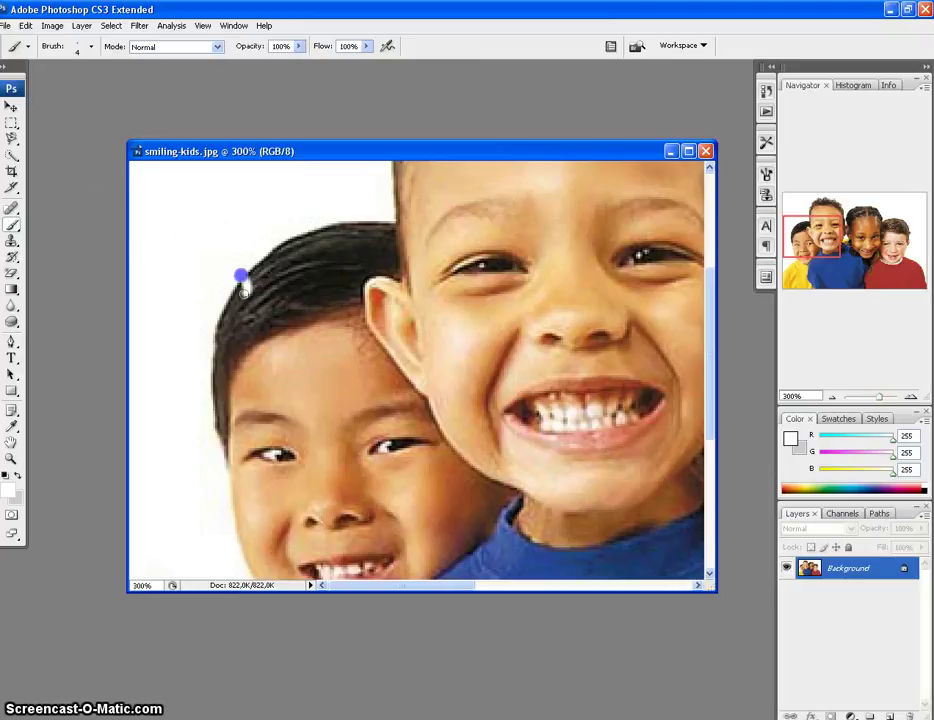
- Set the brush diameter to 97 px and paint white over most of the leftmost boy's head and face
click(91, 46)
drag(15, 88, 18, 88)
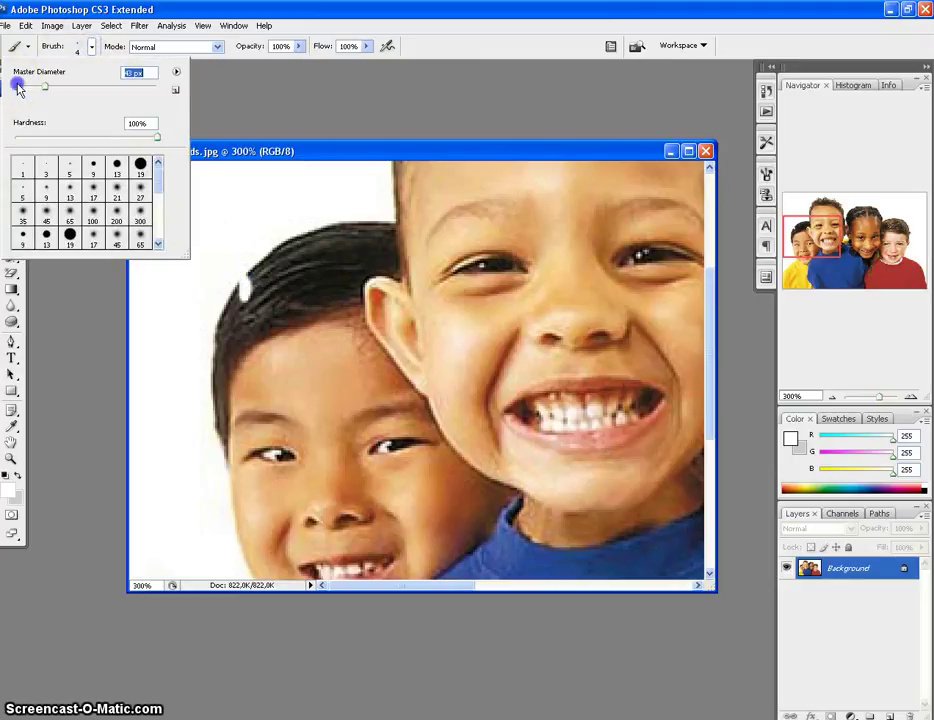
click(176, 72)
click(176, 73)
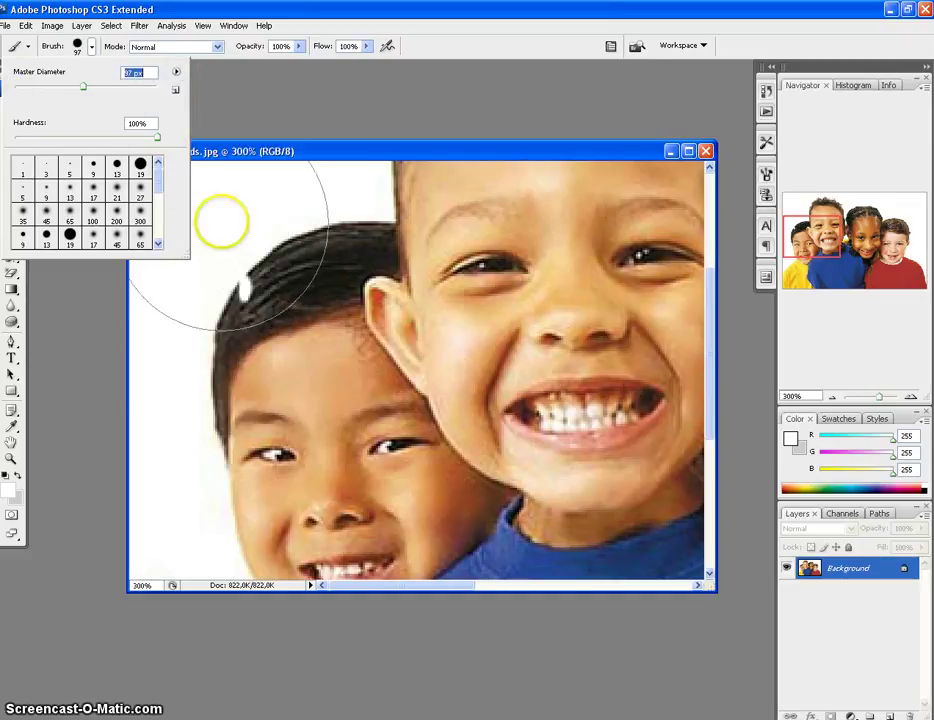
click(231, 290)
mouse_move(232, 290)
mouse_down()
mouse_move(230, 344)
mouse_move(323, 471)
mouse_up()
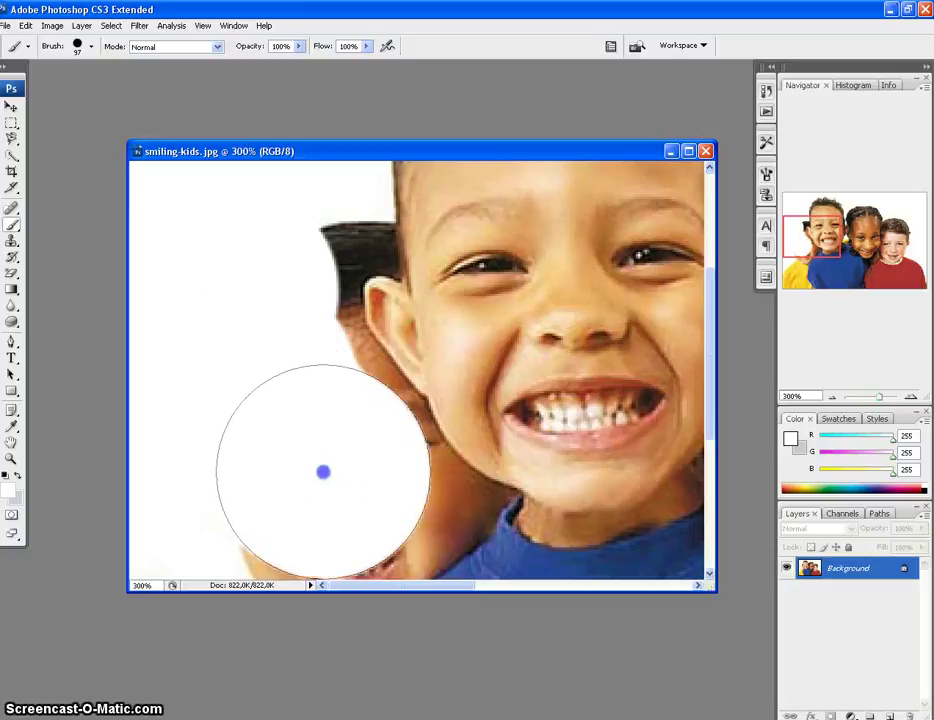
- Reduce the brush diameter to 40 px and paint white over the leftmost boy's remaining hair and cheek beside the neighbouring boy
click(91, 46)
drag(79, 88, 63, 117)
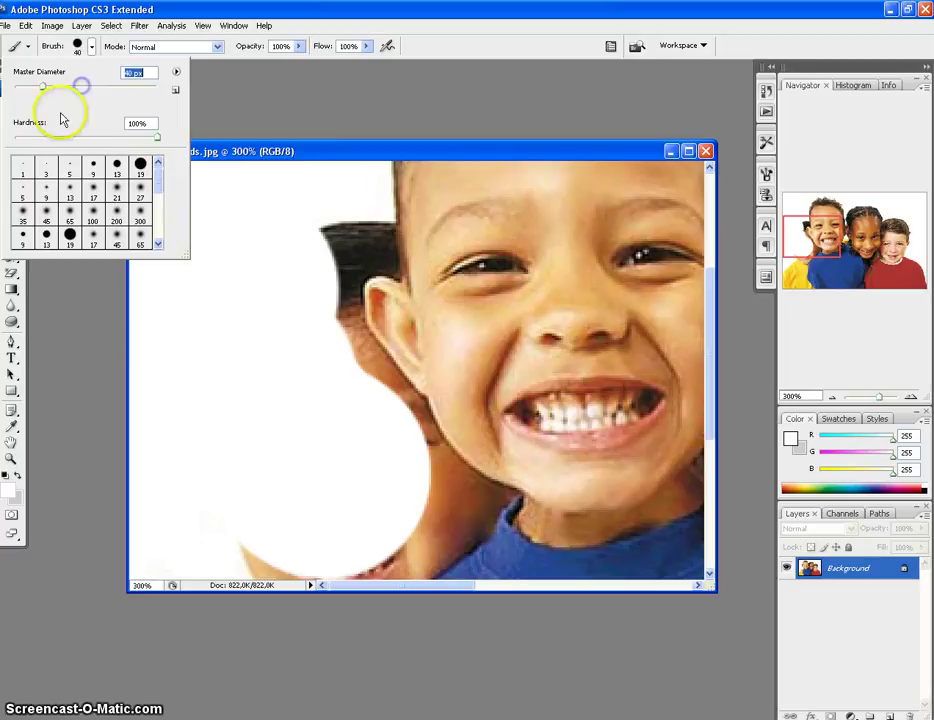
click(234, 354)
mouse_move(312, 277)
mouse_down()
mouse_move(317, 250)
mouse_move(340, 232)
mouse_up()
click(340, 232)
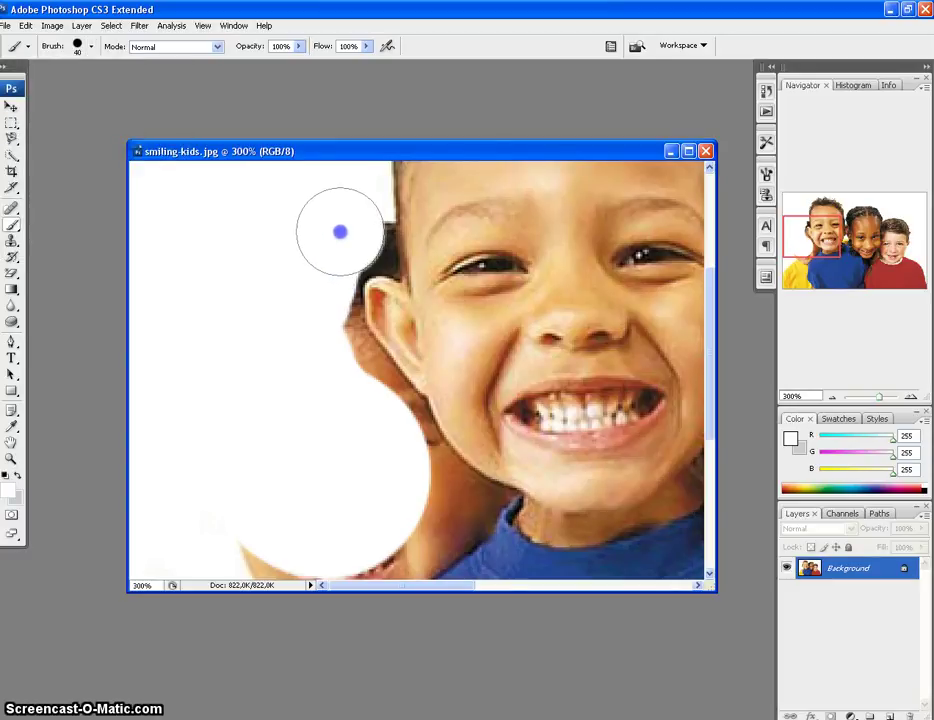
click(405, 517)
- Paint white over the leftmost boy's mouth, neck and yellow shirt, leaving only a strip along the blue sweater
scroll(344, 467, down, 6)
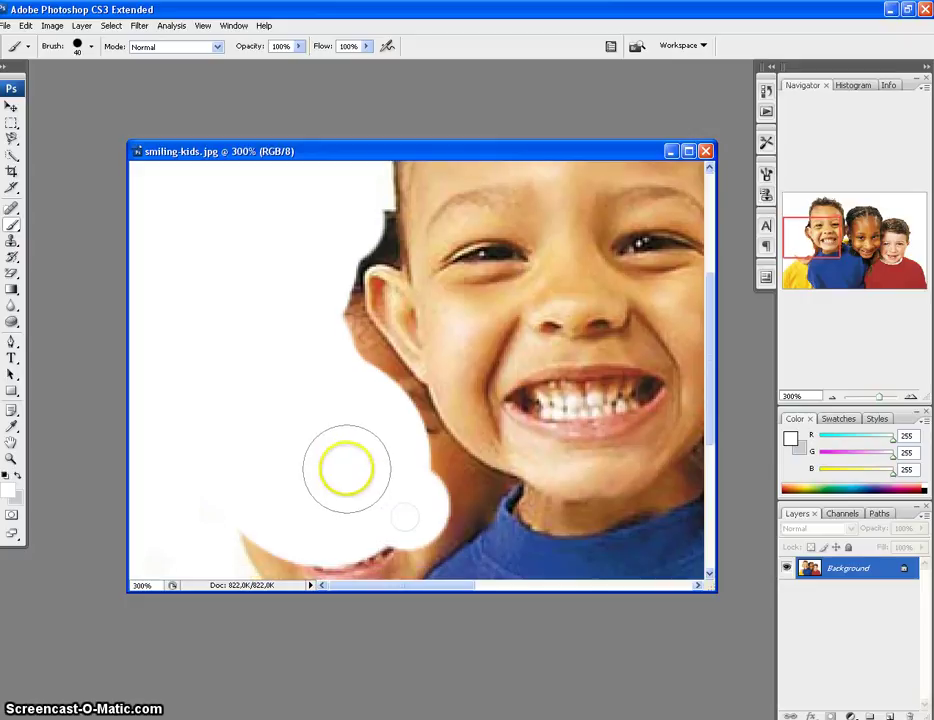
mouse_move(254, 354)
mouse_down()
mouse_move(270, 399)
mouse_move(256, 463)
mouse_up()
scroll(262, 438, down, 3)
mouse_move(263, 403)
mouse_down()
mouse_move(213, 369)
mouse_move(175, 402)
mouse_move(163, 559)
mouse_move(329, 563)
mouse_move(334, 555)
mouse_move(256, 448)
mouse_move(227, 505)
mouse_move(311, 380)
mouse_move(325, 311)
mouse_move(382, 242)
mouse_move(372, 270)
mouse_up()
scroll(360, 315, up, 2)
scroll(388, 336, up, 1)
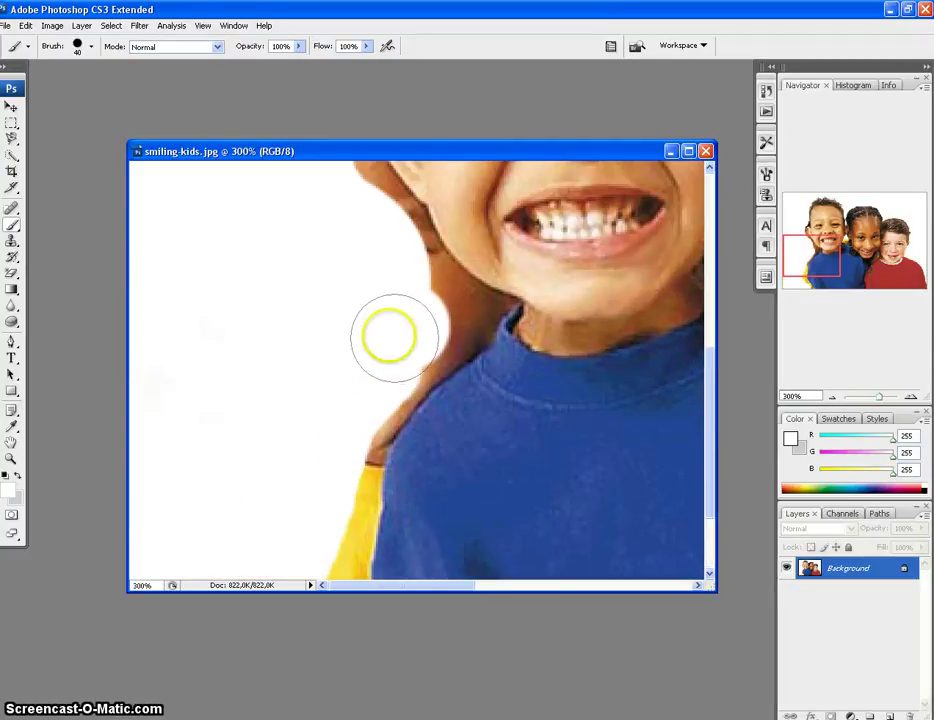
click(427, 319)
click(440, 315)
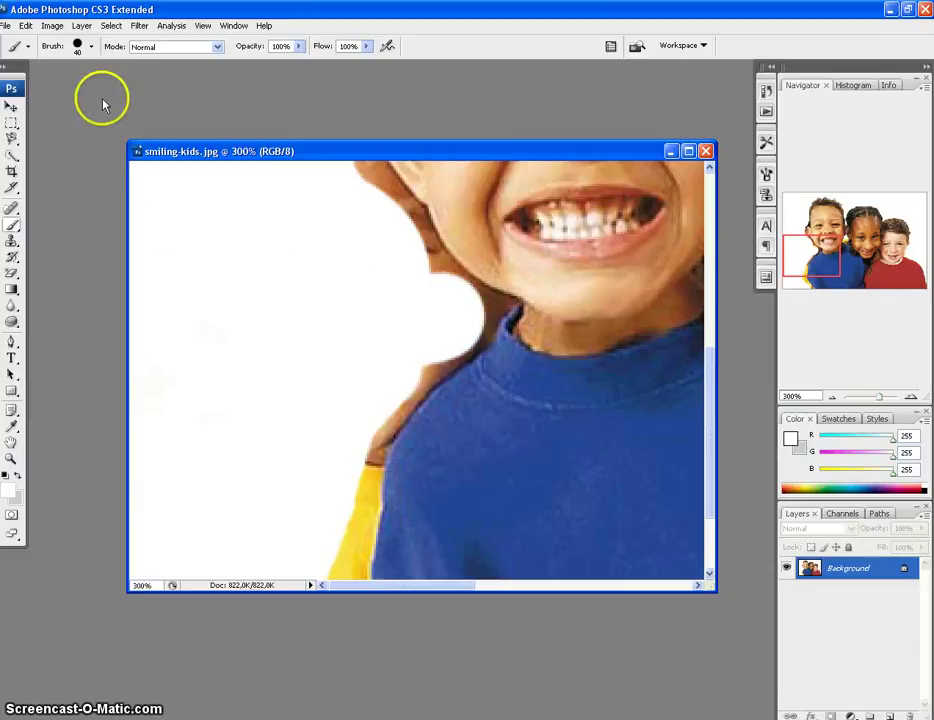
- Set the brush diameter to 17 px and paint out the leftover skin along the second boy's ear, cheek and jaw
click(90, 46)
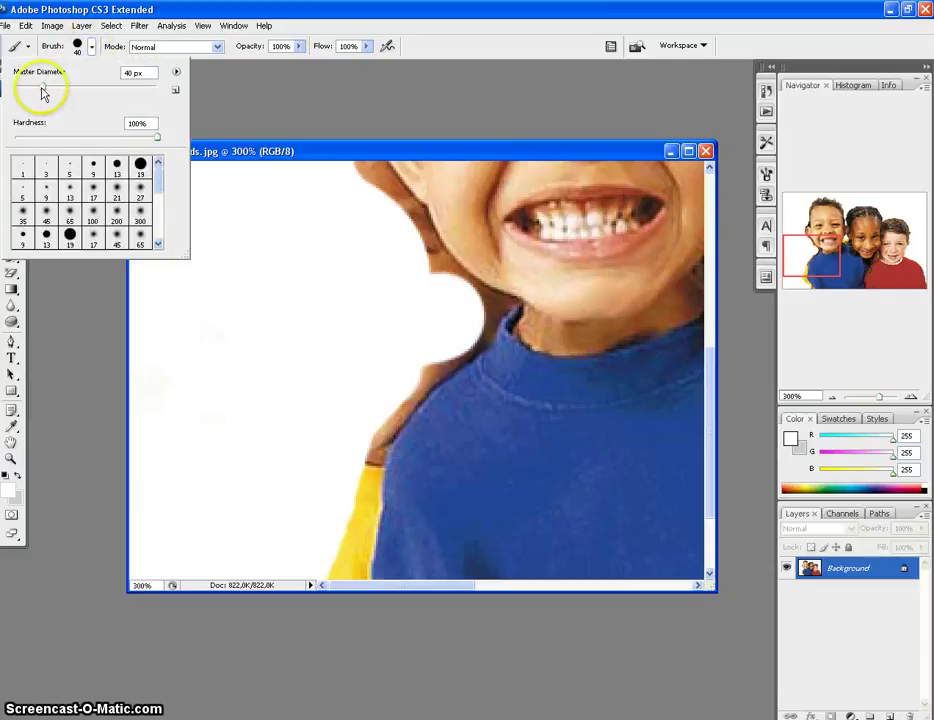
drag(43, 87, 27, 87)
click(343, 254)
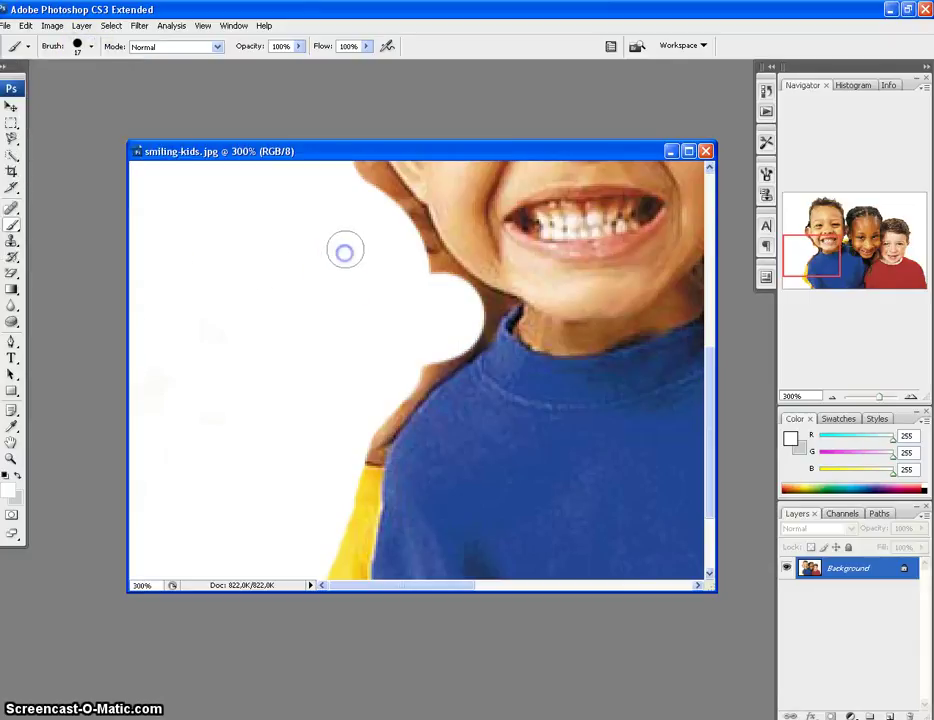
scroll(320, 322, up, 3)
mouse_move(376, 298)
mouse_down()
mouse_move(348, 254)
mouse_move(342, 206)
mouse_up()
mouse_move(394, 310)
mouse_down()
mouse_move(423, 370)
mouse_move(472, 411)
mouse_up()
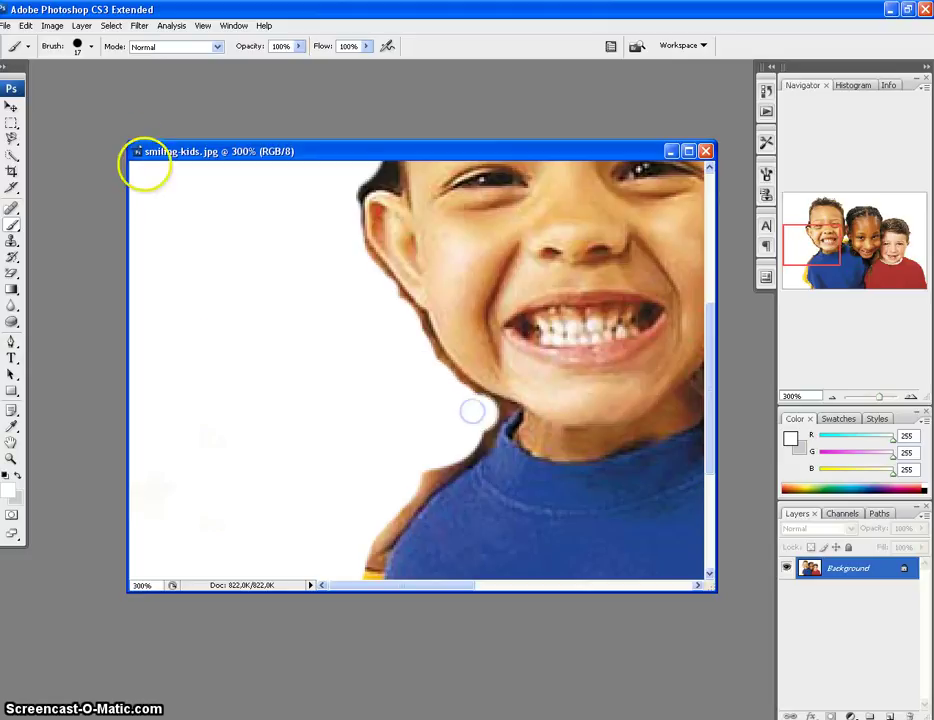
- Set the brush diameter to 8 px and paint white over the leftover dark hair above the boy's ear
click(151, 585)
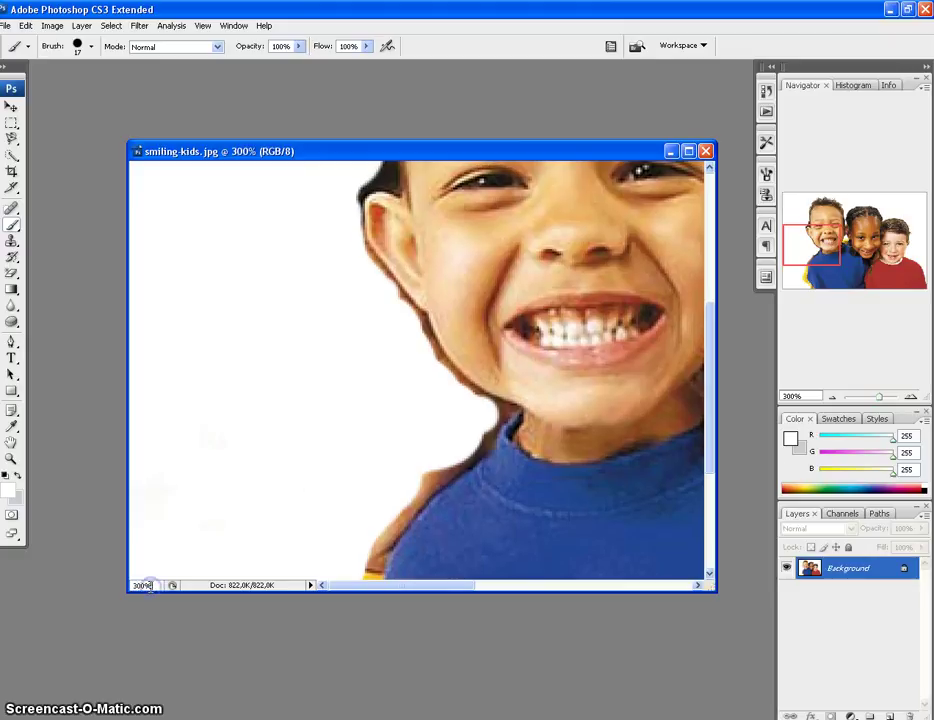
double_click(148, 585)
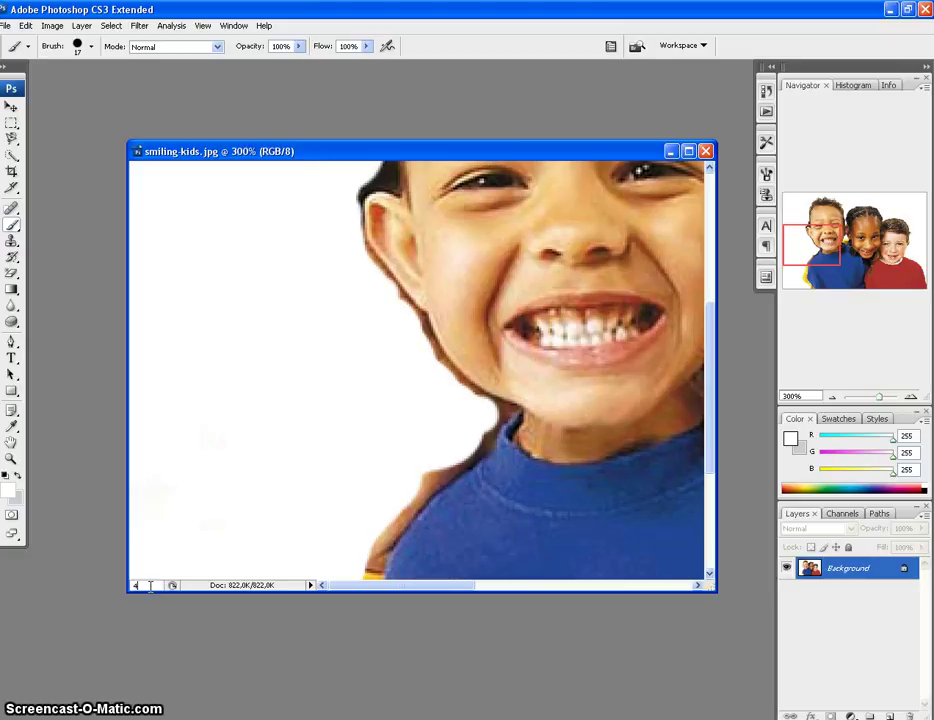
key(Return)
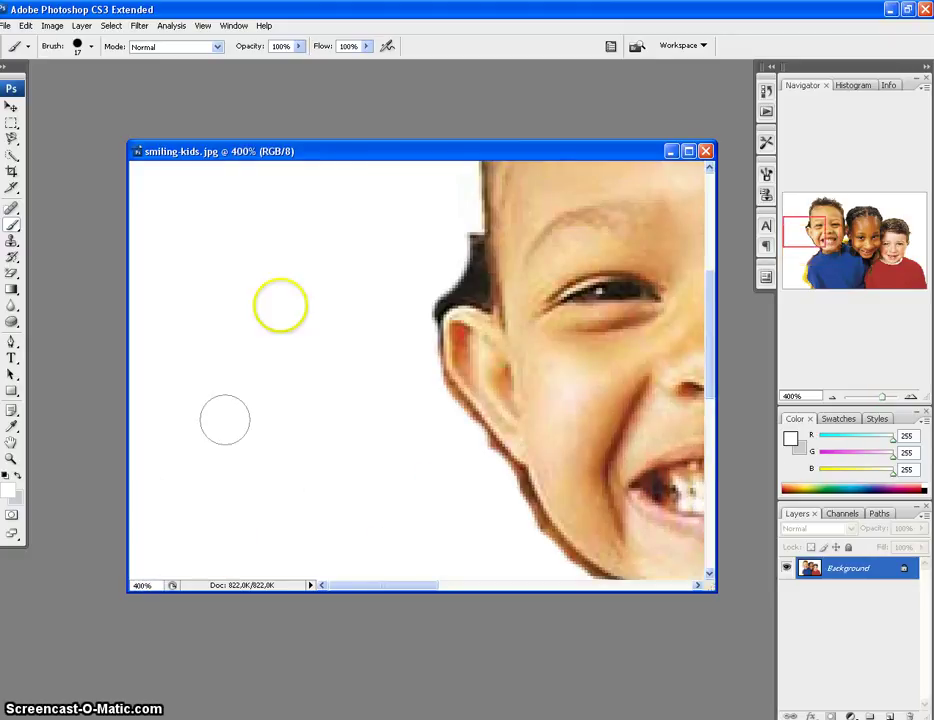
click(90, 46)
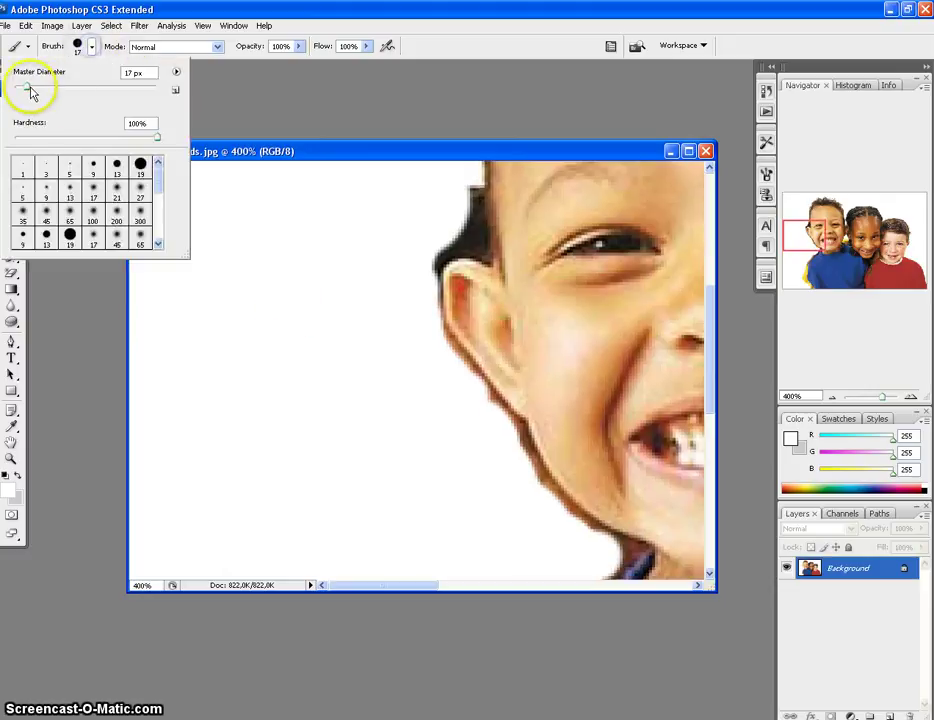
drag(30, 85, 20, 85)
click(365, 236)
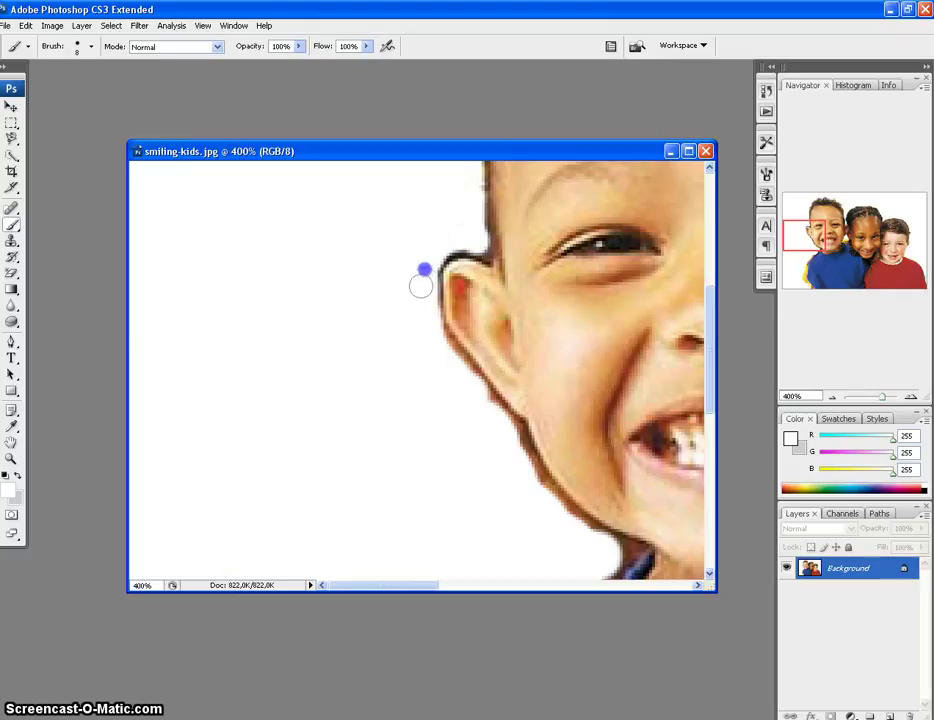
- Paint white along the boy's collar, jaw and lower ear to trim the remaining brown edge
scroll(421, 354, down, 3)
drag(600, 370, 627, 365)
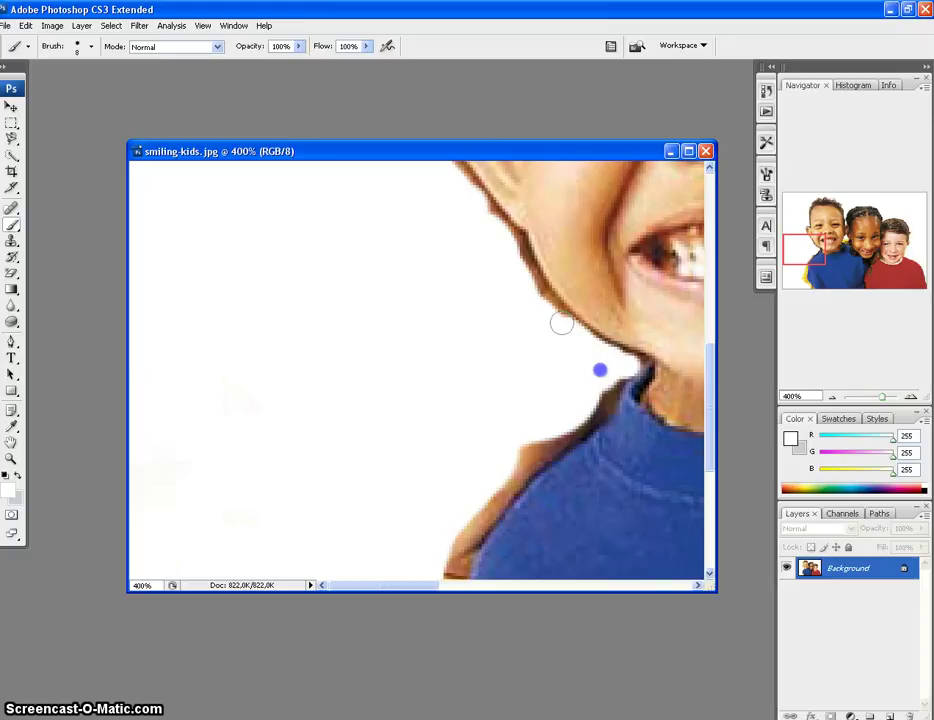
click(497, 231)
scroll(480, 259, up, 3)
drag(472, 268, 451, 270)
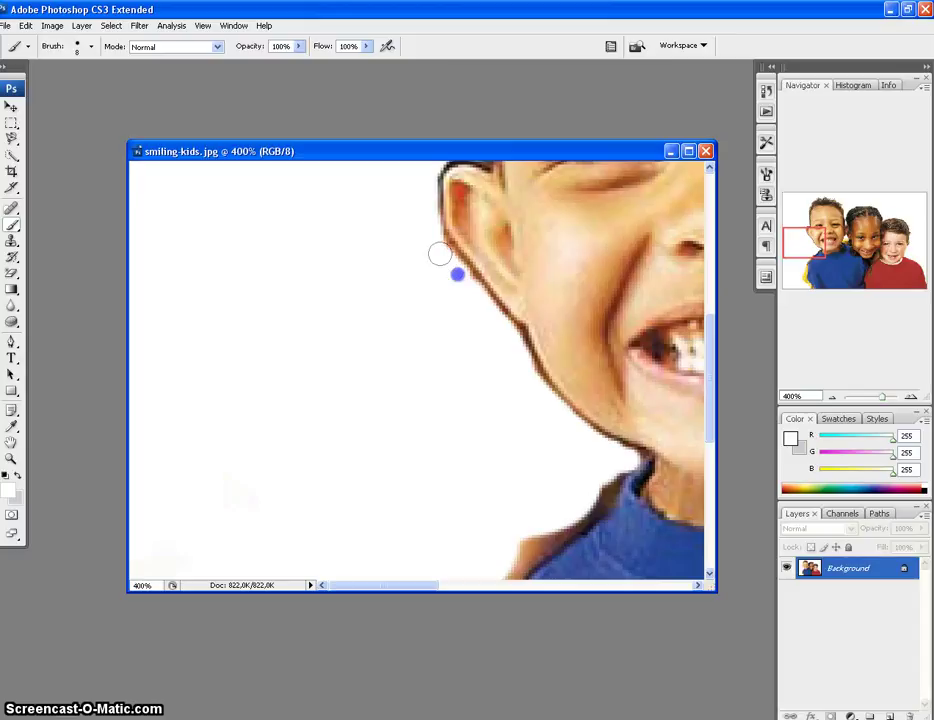
- Paint white around the top of the boy's ear and along his temple to remove the dark hair remnants
scroll(429, 211, up, 2)
mouse_move(429, 211)
mouse_down()
mouse_move(459, 232)
mouse_move(478, 211)
mouse_up()
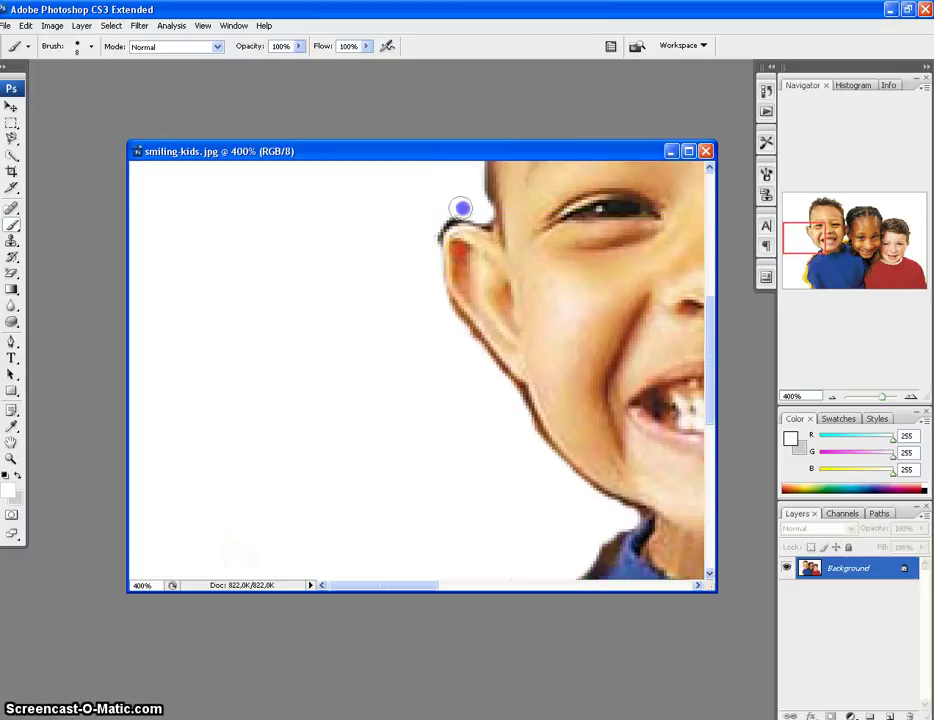
scroll(436, 226, up, 3)
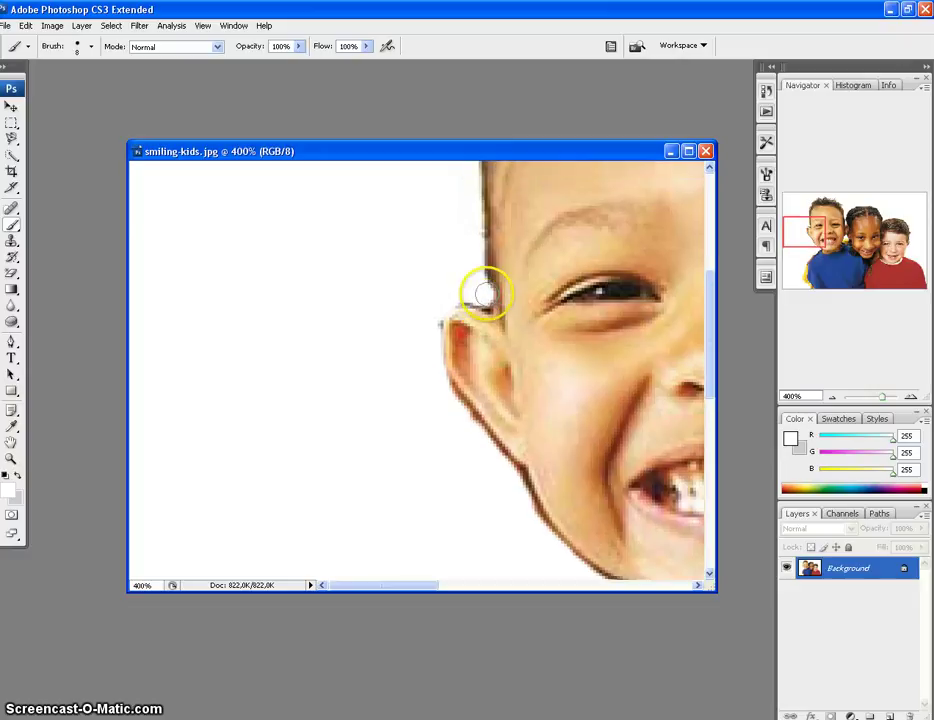
click(478, 276)
scroll(448, 265, up, 5)
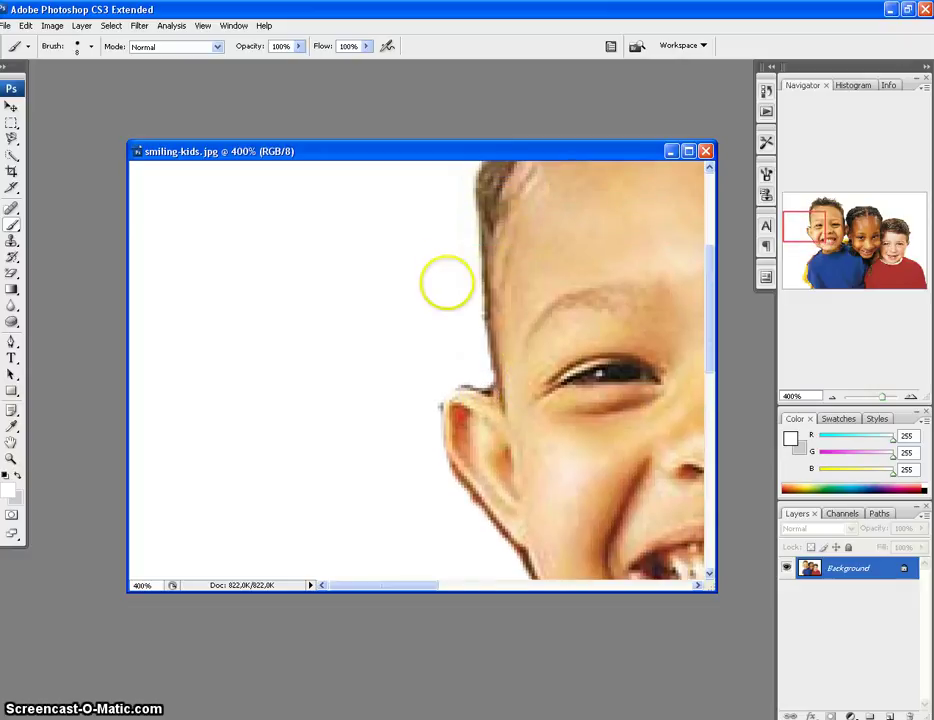
- Clean up the outer edge of the boy's ear and his jawline down to the chin with white strokes
scroll(446, 281, down, 6)
mouse_move(433, 292)
mouse_down()
mouse_move(436, 327)
mouse_move(444, 298)
mouse_up()
scroll(438, 305, down, 3)
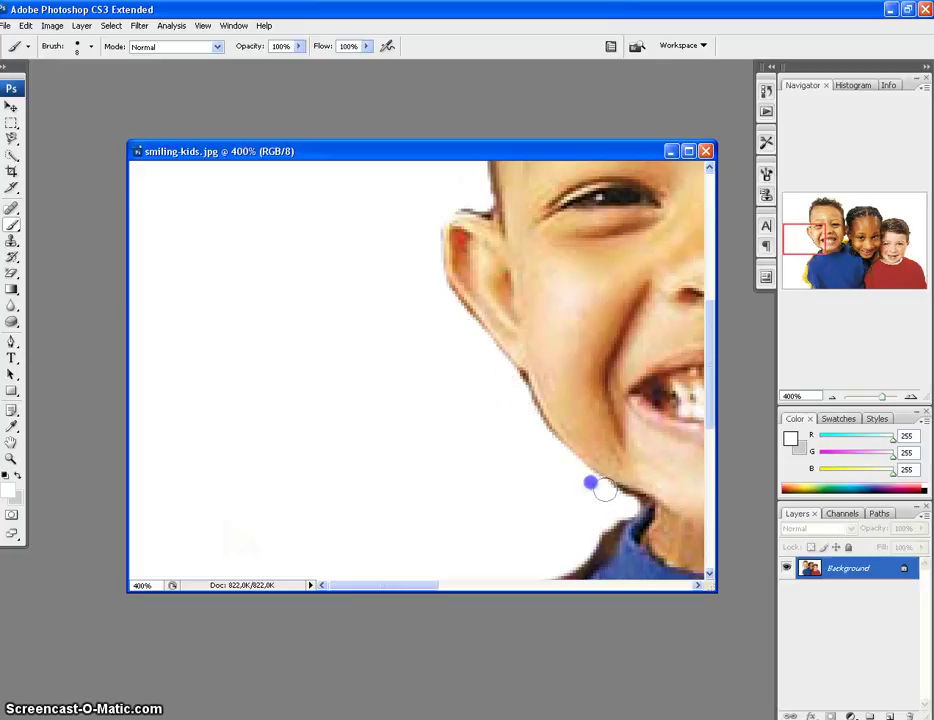
mouse_move(622, 502)
mouse_down()
mouse_move(578, 485)
mouse_move(514, 383)
mouse_up()
- Paint white over the leftover skin along the collar and shoulder of the blue sweater
scroll(534, 444, down, 10)
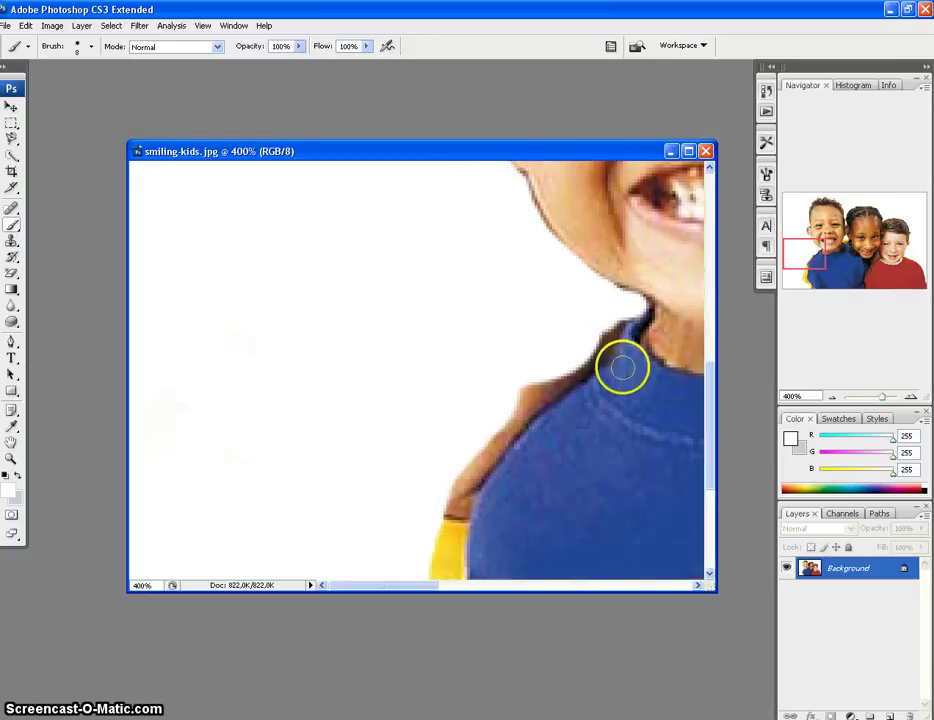
scroll(623, 367, up, 1)
drag(616, 331, 612, 343)
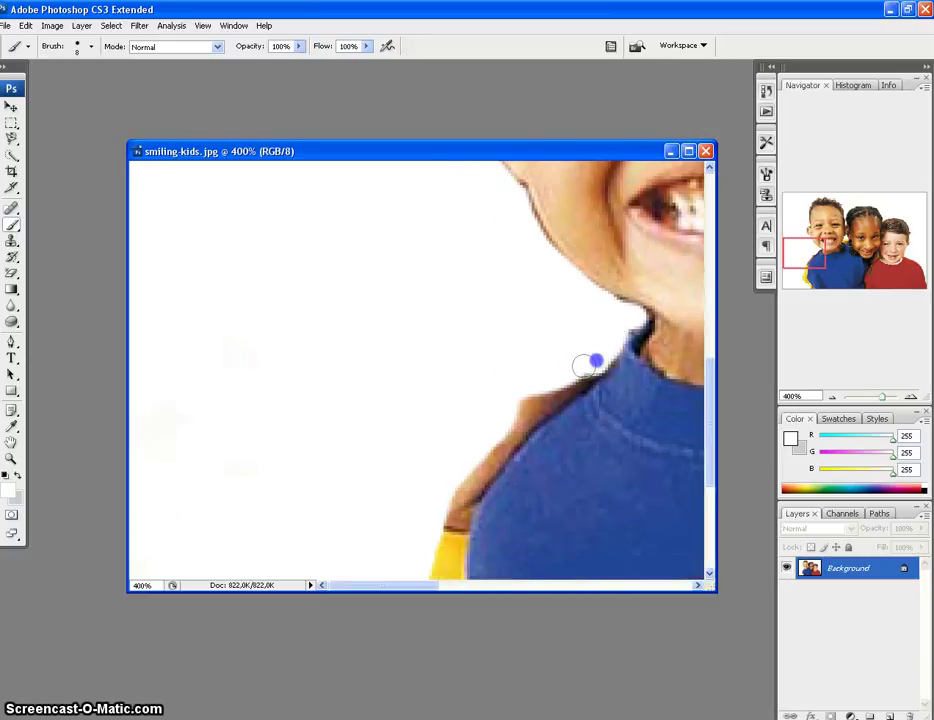
drag(546, 397, 499, 444)
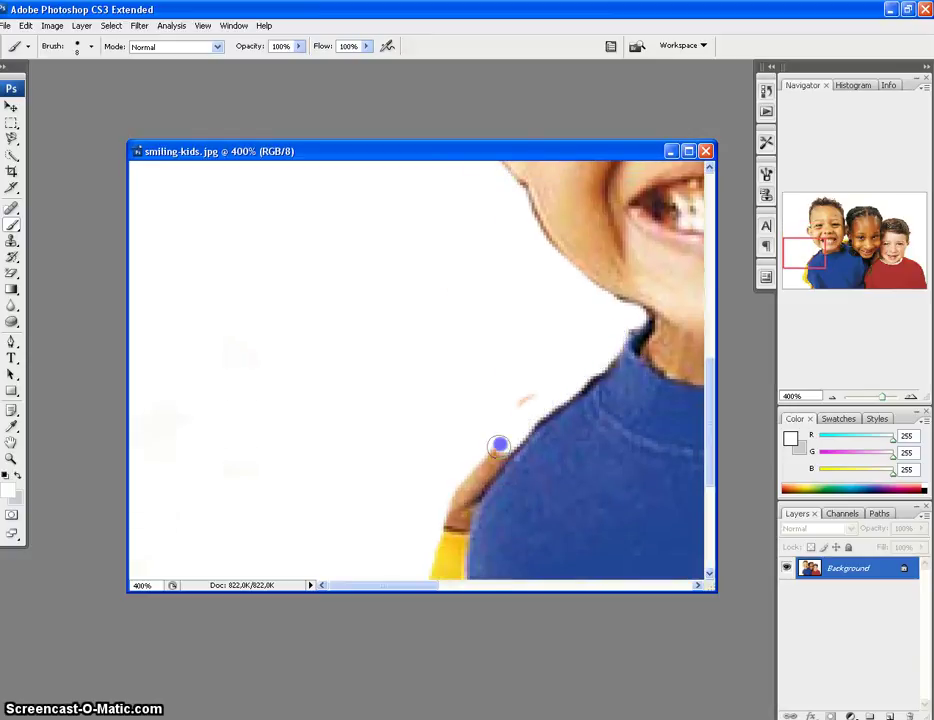
scroll(519, 394, down, 5)
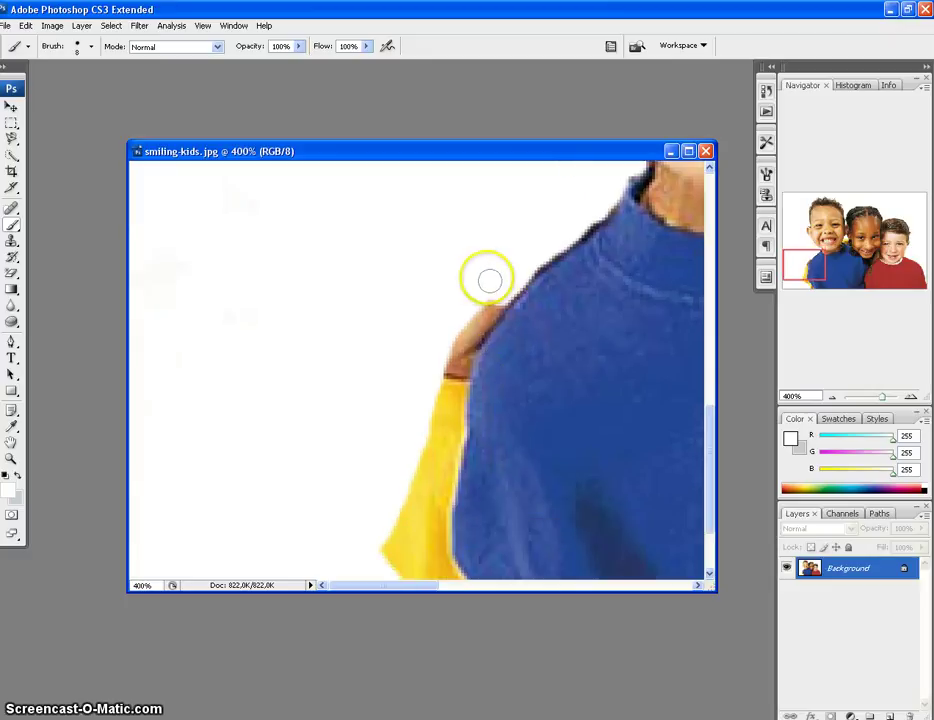
mouse_move(490, 281)
mouse_down()
mouse_move(457, 359)
mouse_move(447, 405)
mouse_move(454, 345)
mouse_up()
- Paint white over the remaining yellow shirt along the sleeve edge of the blue sweater, down to the bottom of the photo
drag(439, 419, 447, 432)
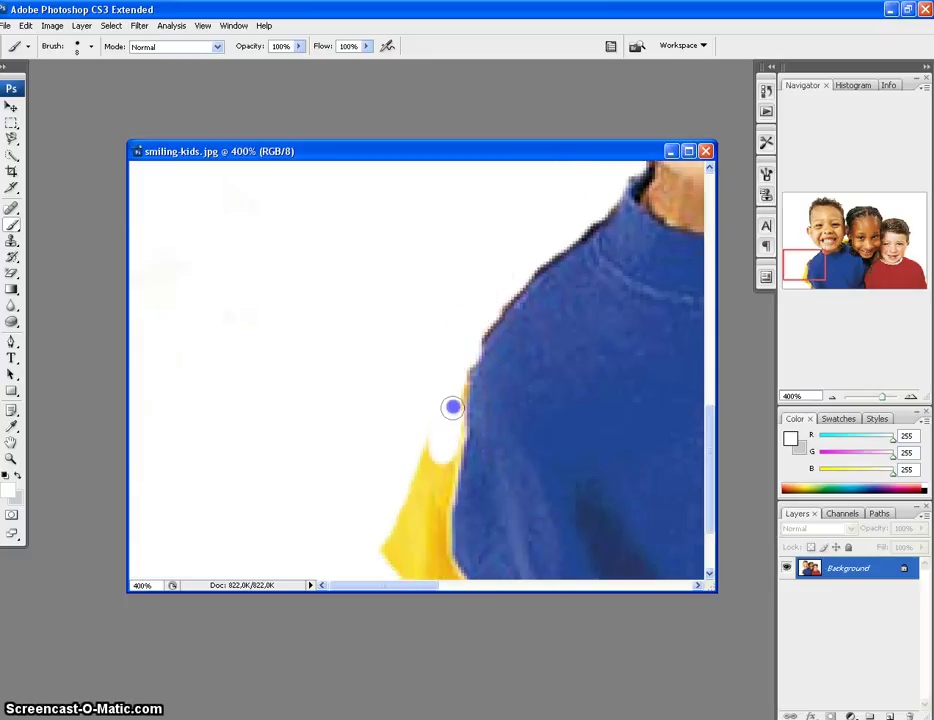
scroll(450, 355, down, 3)
mouse_move(445, 352)
mouse_down()
mouse_move(444, 319)
mouse_move(454, 318)
mouse_move(399, 424)
mouse_move(393, 447)
mouse_move(412, 445)
mouse_move(401, 479)
mouse_up()
mouse_move(444, 357)
mouse_down()
mouse_move(419, 503)
mouse_move(420, 449)
mouse_up()
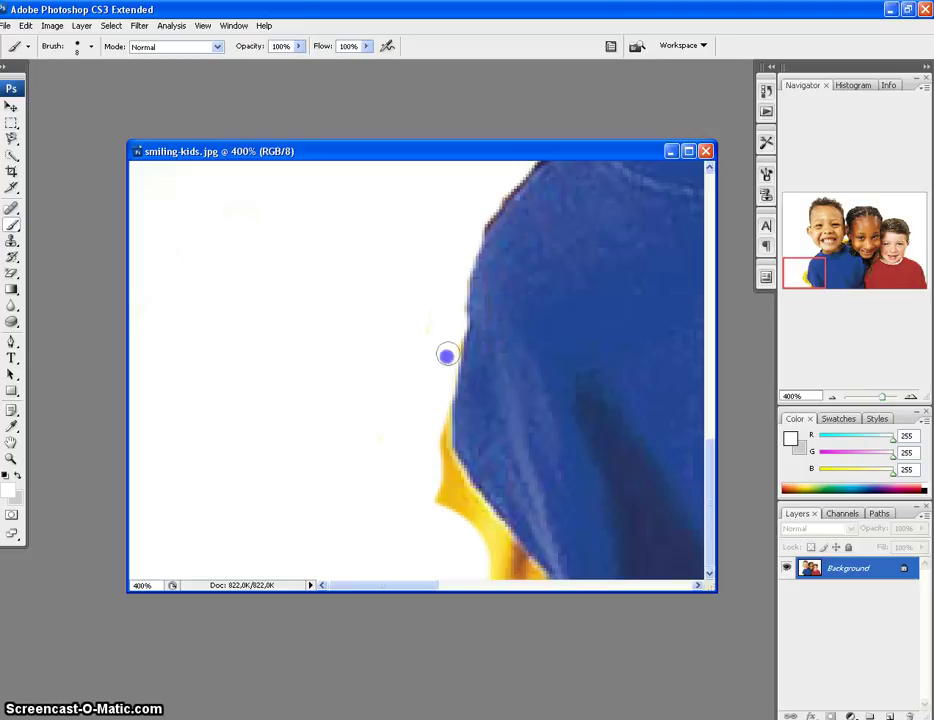
mouse_move(444, 357)
mouse_down()
mouse_move(440, 411)
mouse_move(451, 514)
mouse_move(424, 461)
mouse_move(464, 496)
mouse_up()
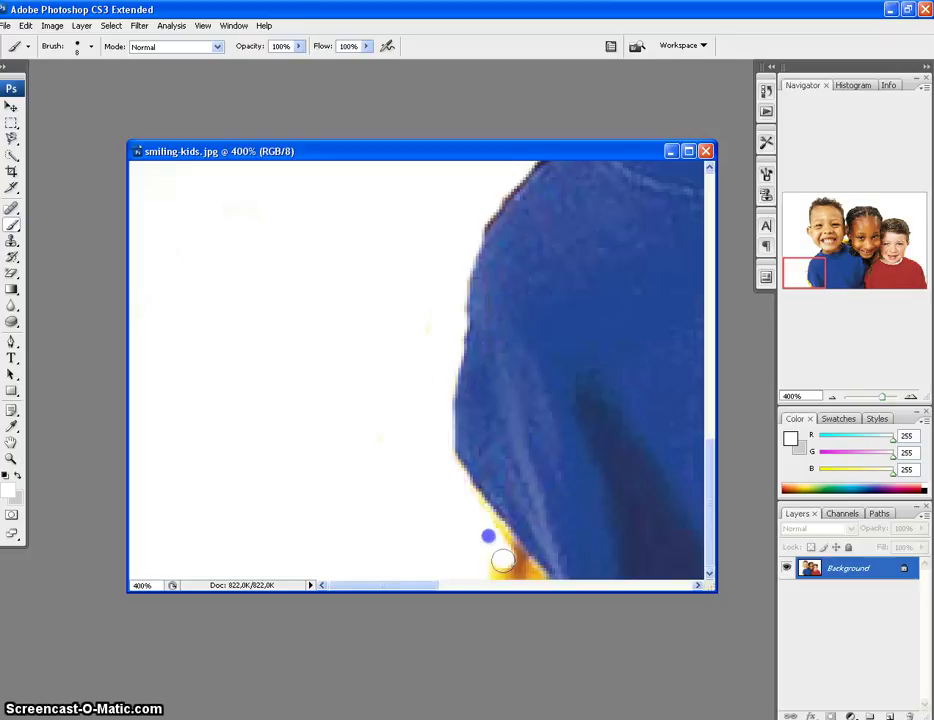
mouse_move(494, 569)
mouse_down()
mouse_move(517, 565)
mouse_move(503, 547)
mouse_up()
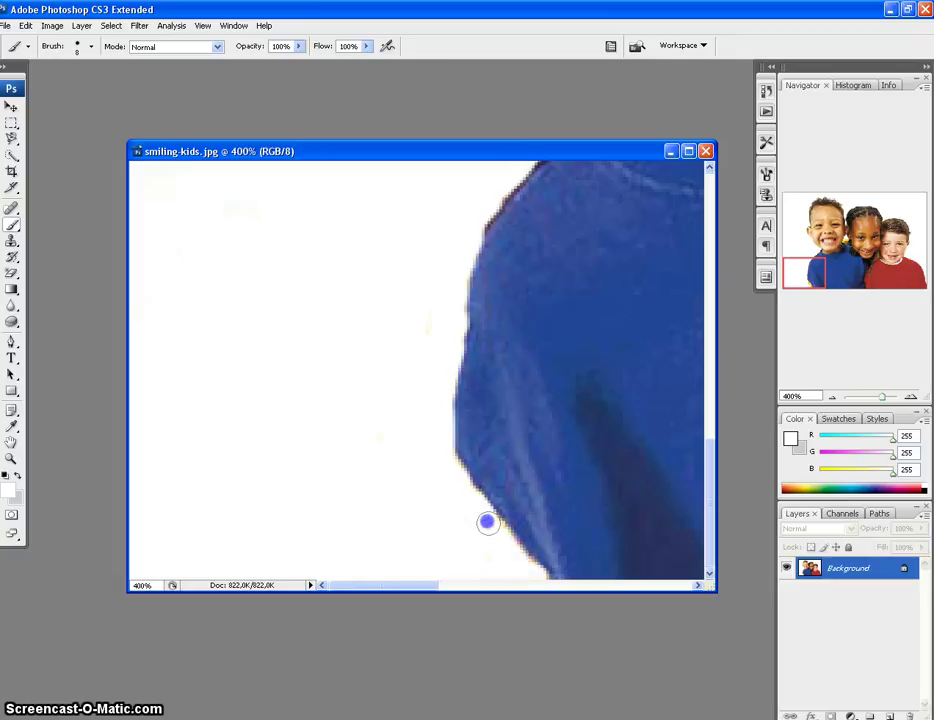
scroll(506, 540, up, 8)
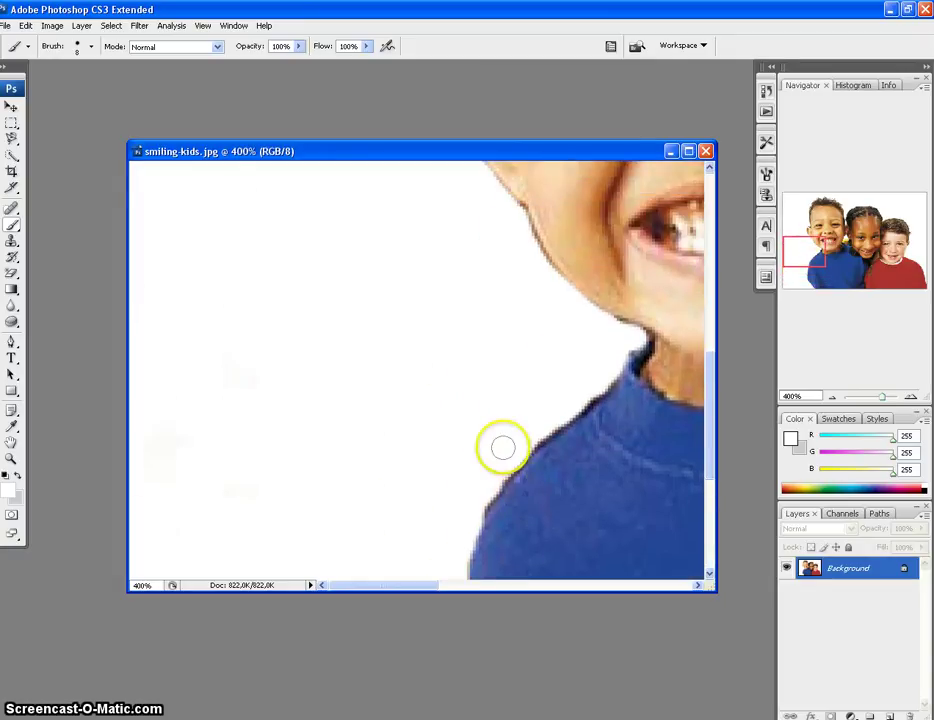
- Reduce the brush diameter to 5 px and paint white over the dark fringe along the blue sweater's shoulder and collar
scroll(501, 448, down, 3)
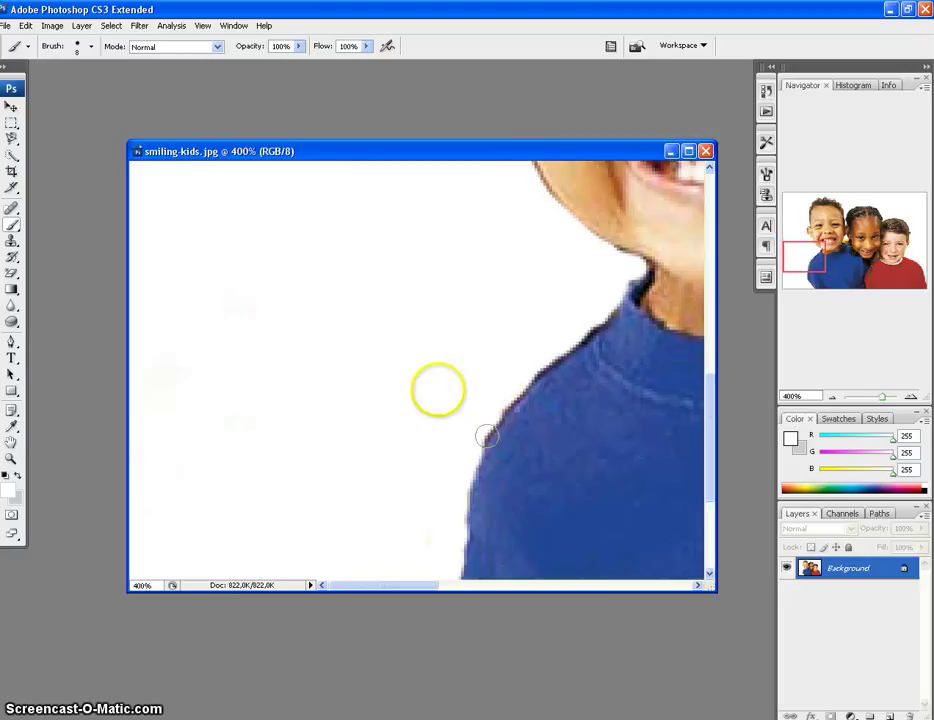
click(92, 47)
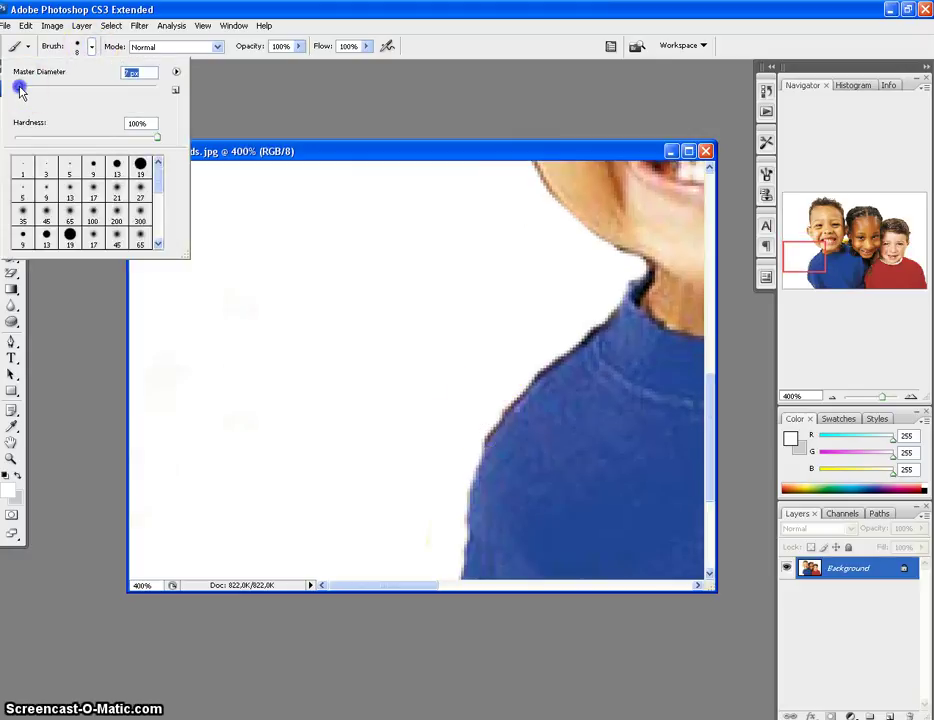
click(261, 280)
mouse_move(486, 402)
mouse_down()
mouse_move(477, 444)
mouse_move(483, 437)
mouse_up()
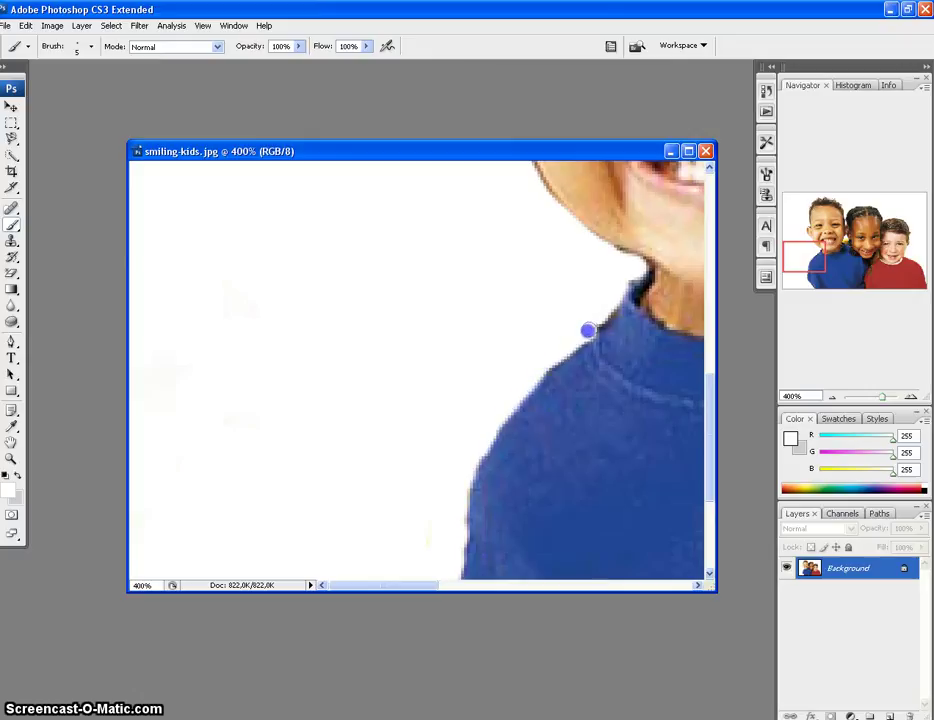
- Paint white along the boy's jawline from the chin up to the lower edge of his ear to remove the dark outline
scroll(565, 307, up, 3)
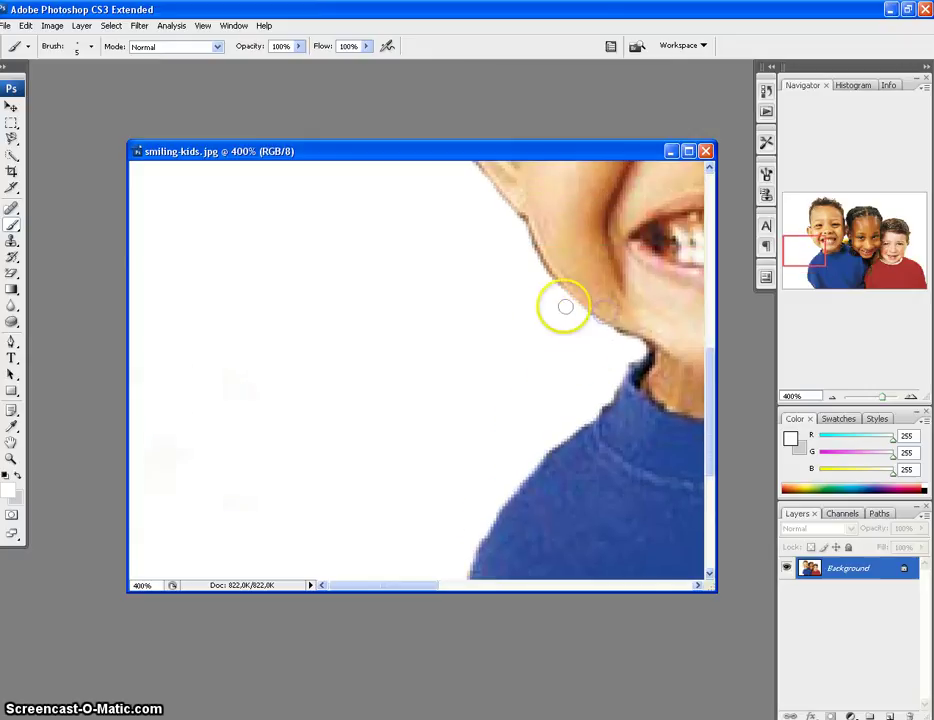
click(543, 326)
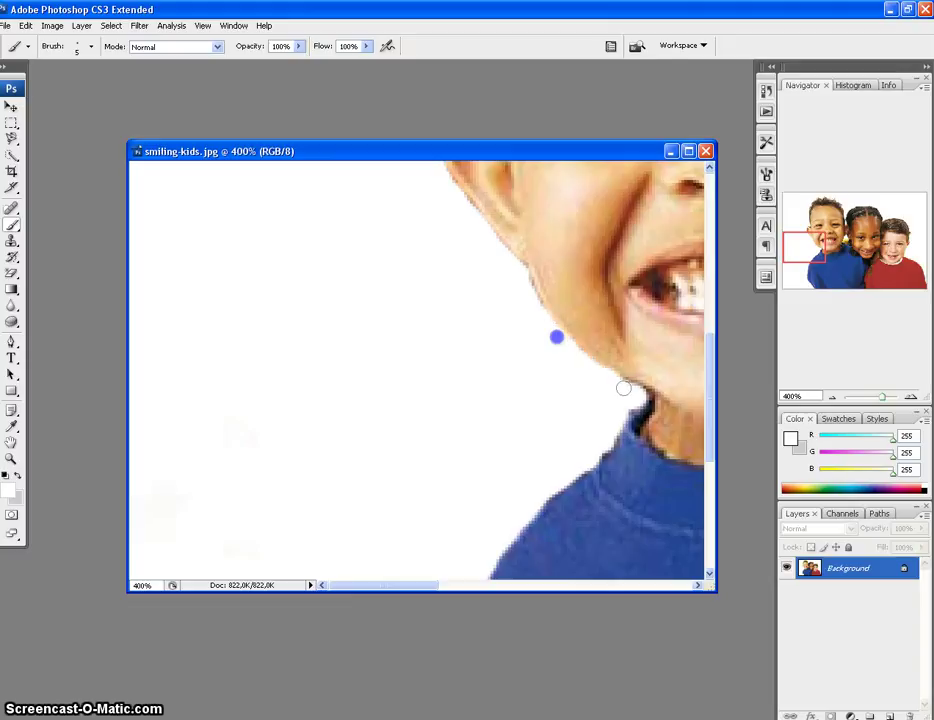
drag(544, 320, 535, 311)
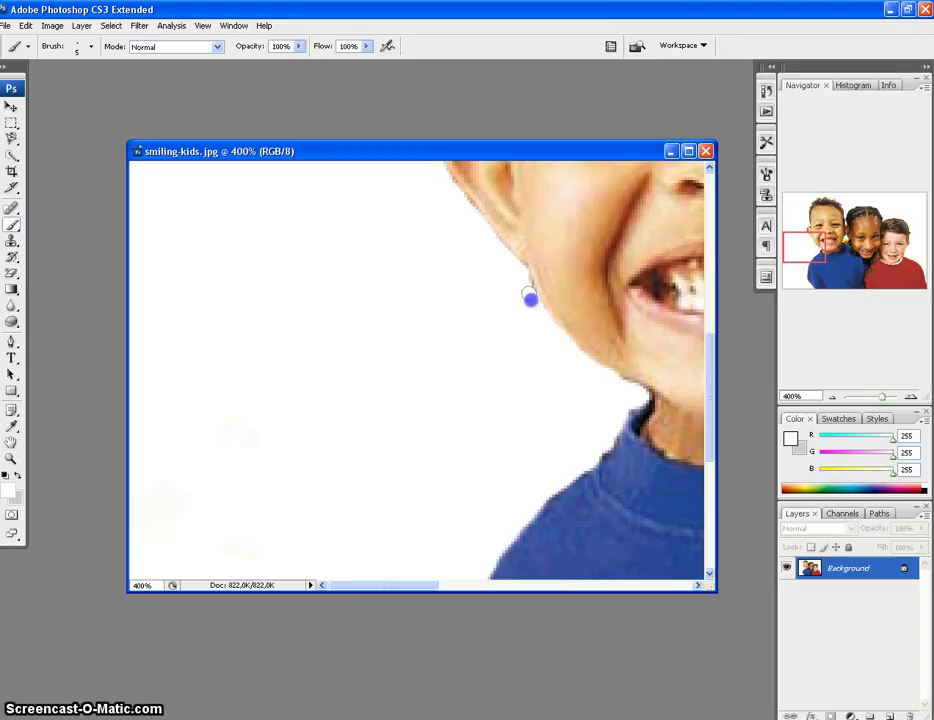
drag(500, 250, 481, 228)
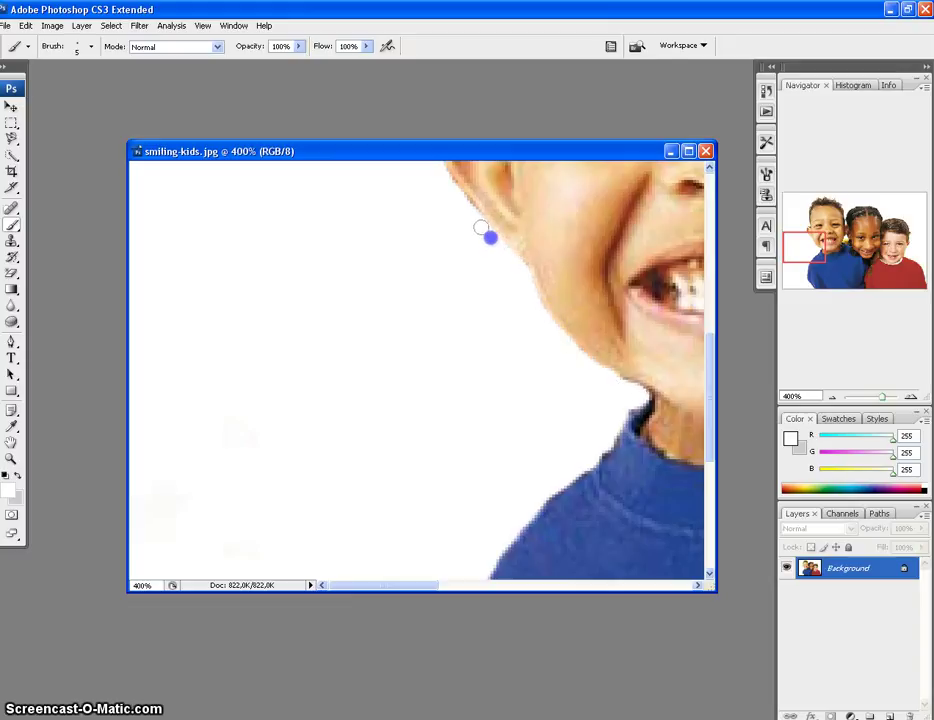
drag(450, 187, 448, 200)
- Paint white over the dark hair remnants between the top of the boy's ear and his temple
scroll(444, 352, up, 4)
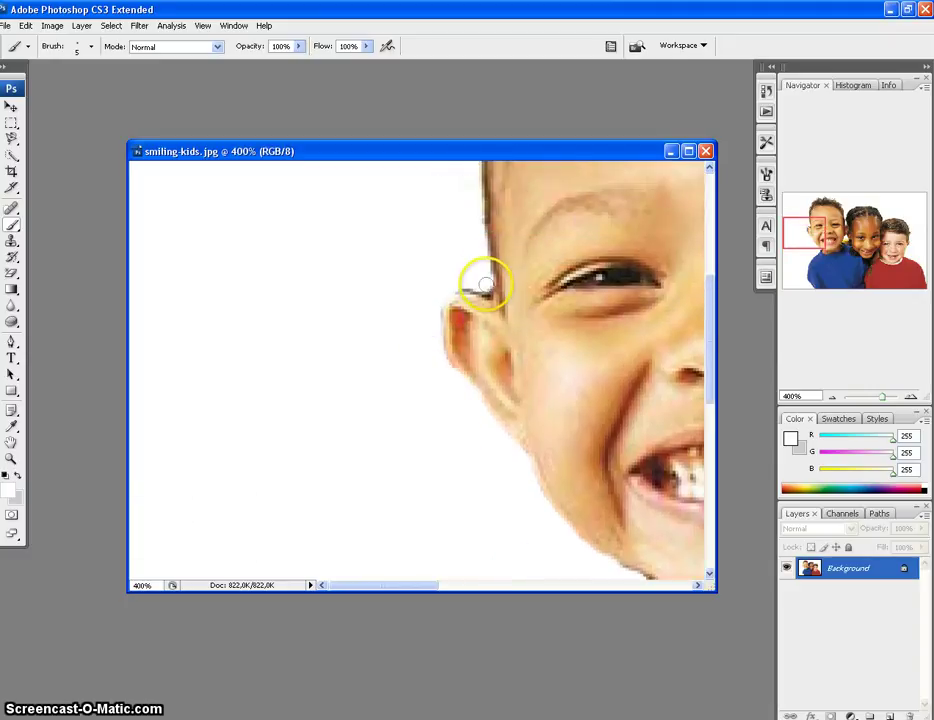
drag(486, 286, 486, 286)
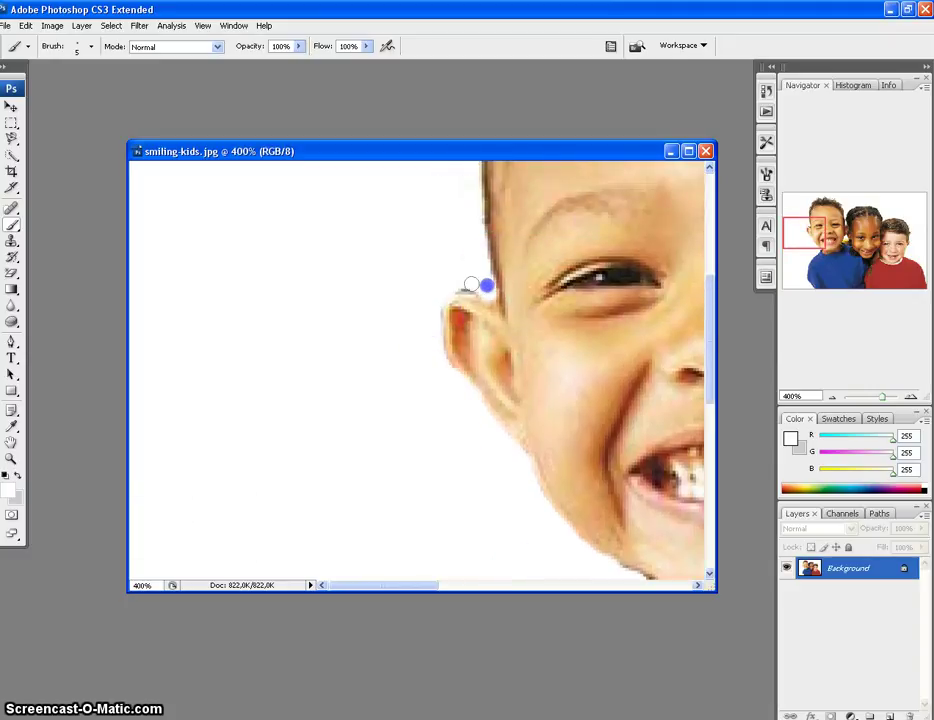
drag(431, 312, 377, 409)
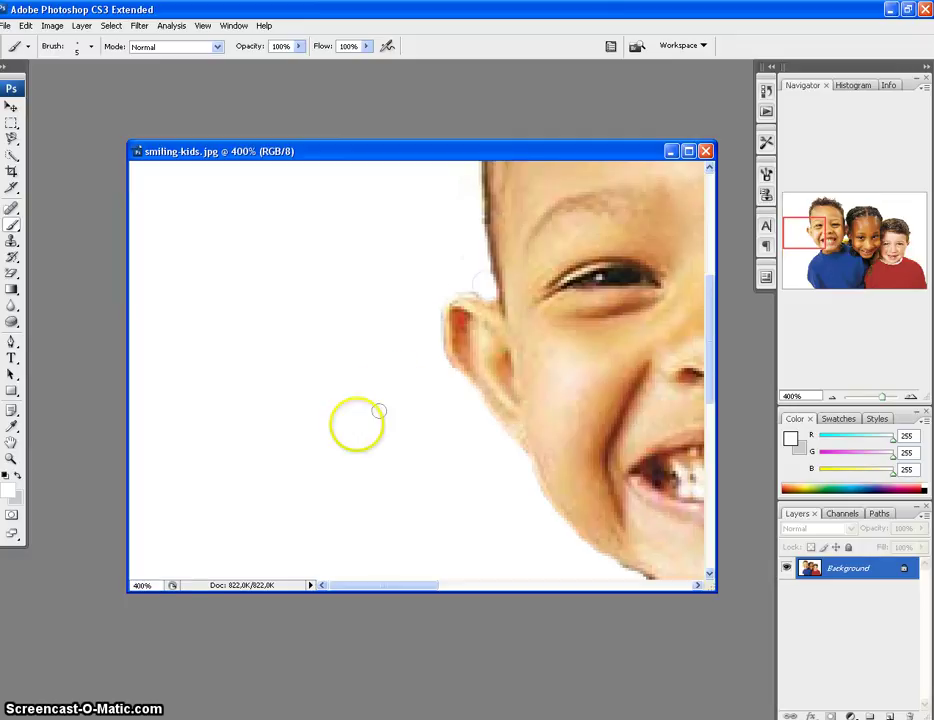
- Check the photo at 100%, then refine the top and outer edge of the boy's ear with white at 400%
click(146, 585)
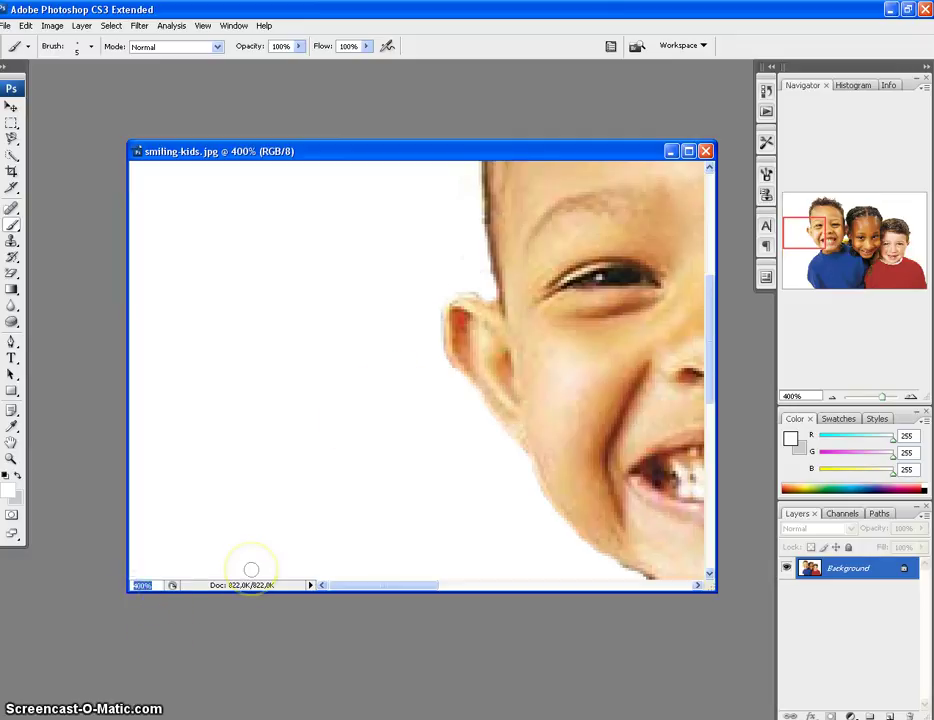
text(100)
key(Return)
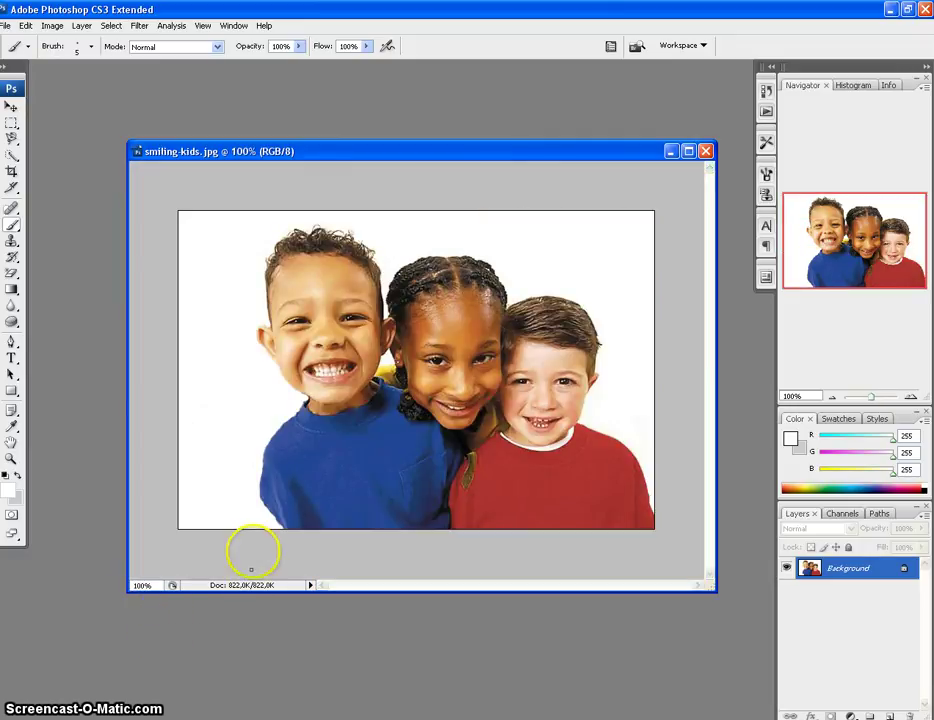
click(150, 585)
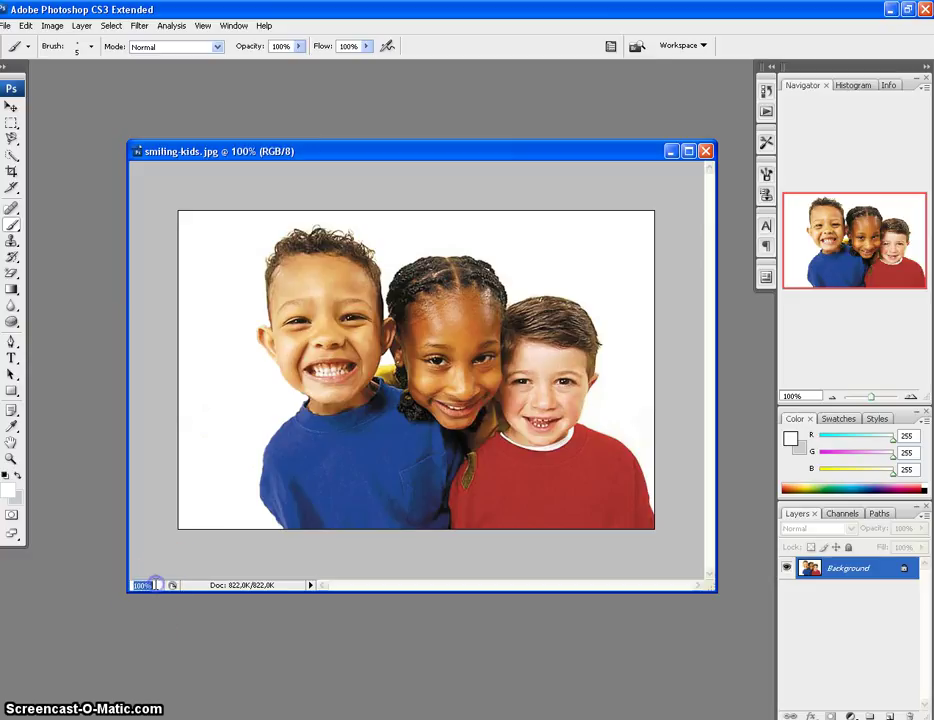
text(400)
key(Return)
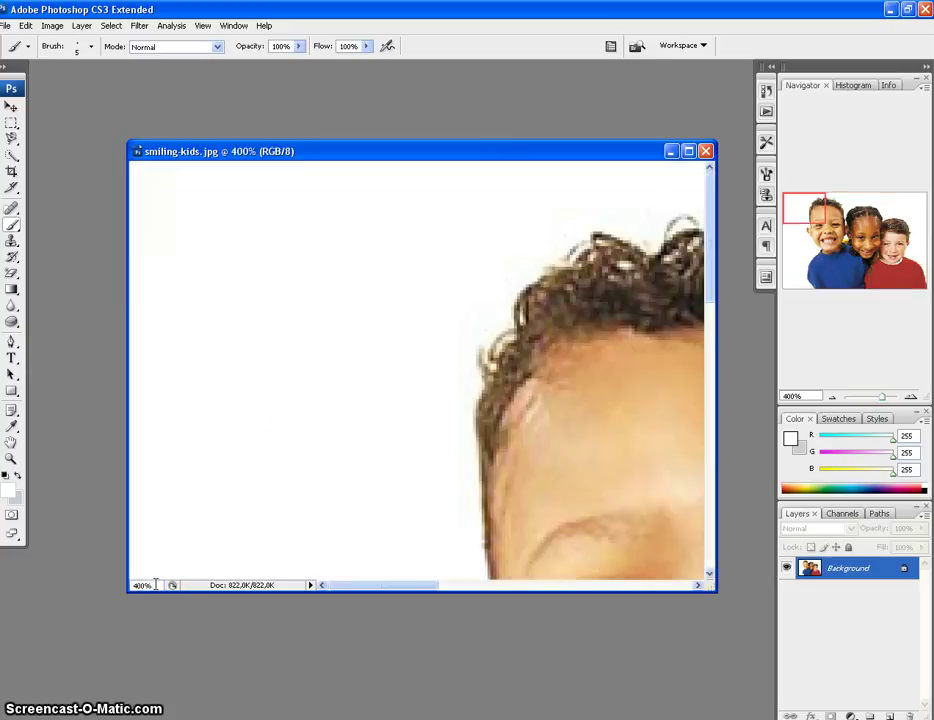
scroll(420, 480, down, 5)
click(475, 437)
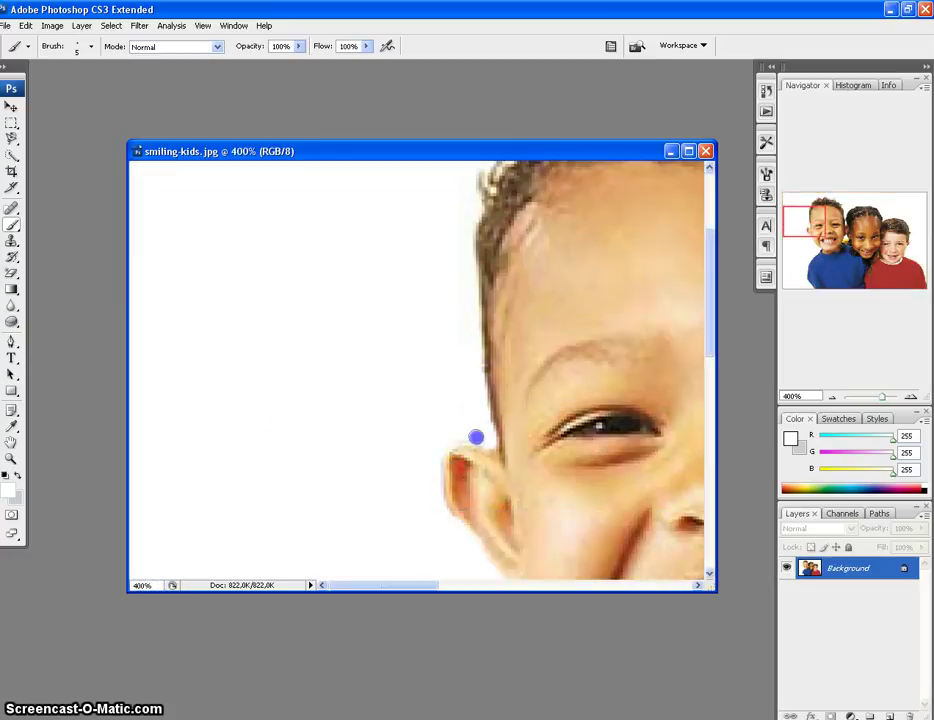
click(434, 462)
click(438, 507)
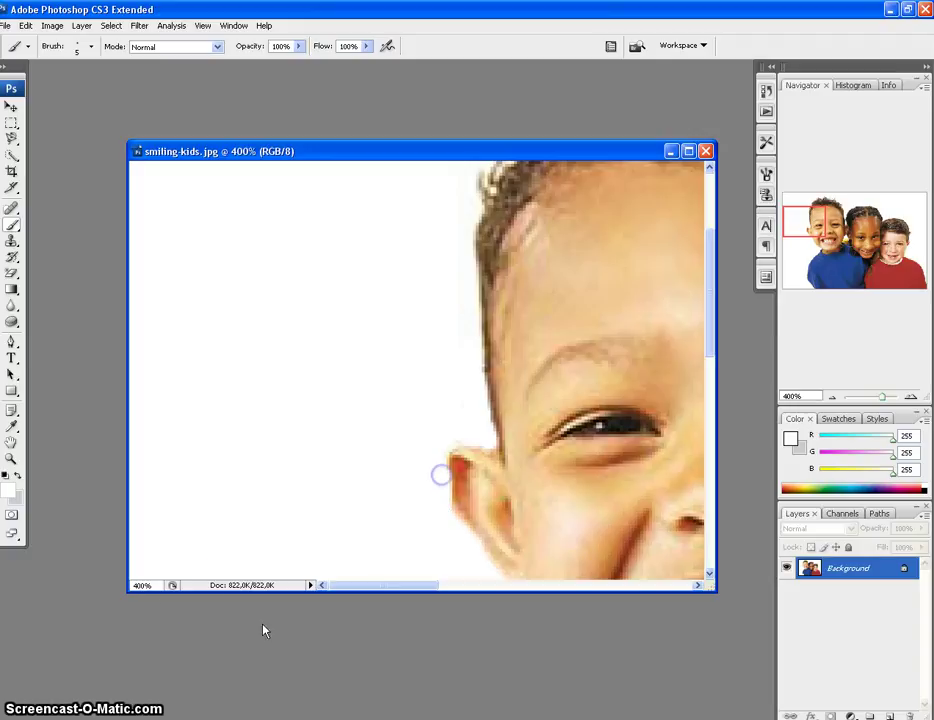
- Display the whole photo at 100% zoom to examine the retouched edges
click(157, 584)
text(100)
key(Return)
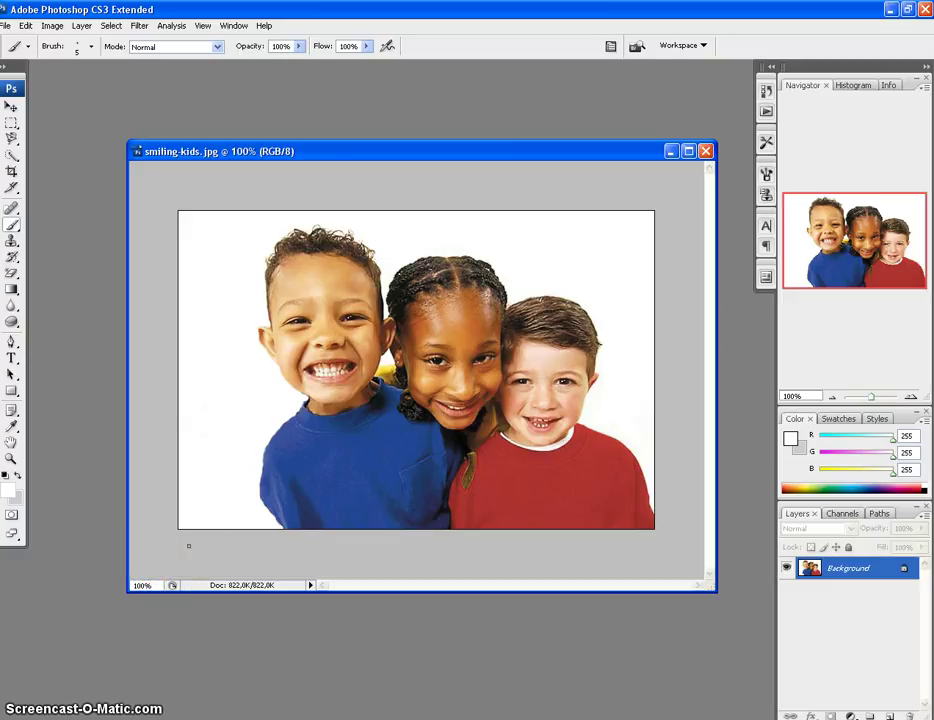
click(217, 532)
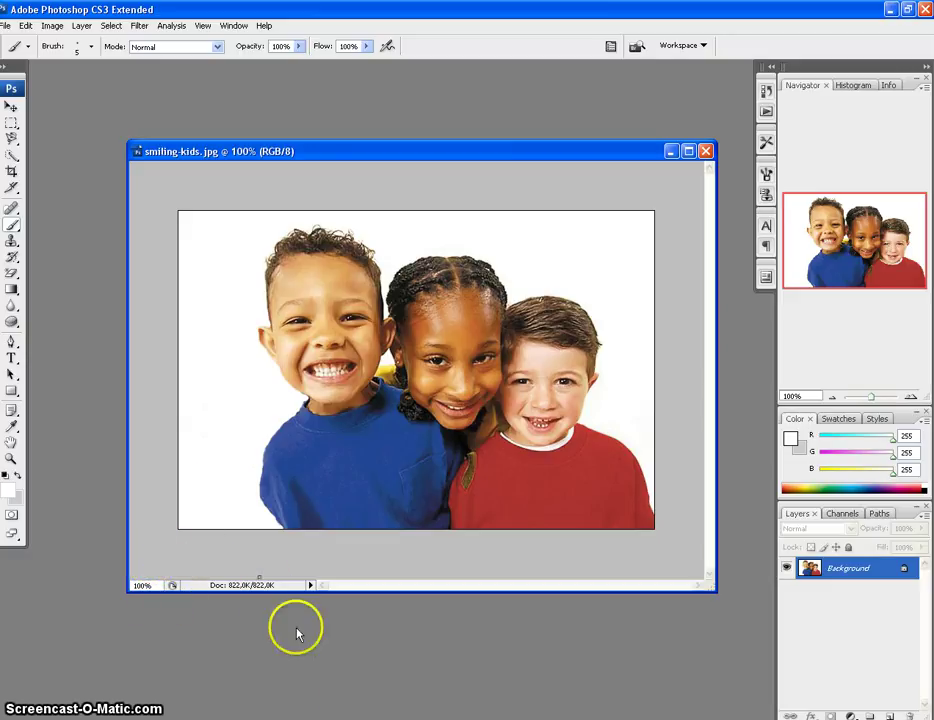